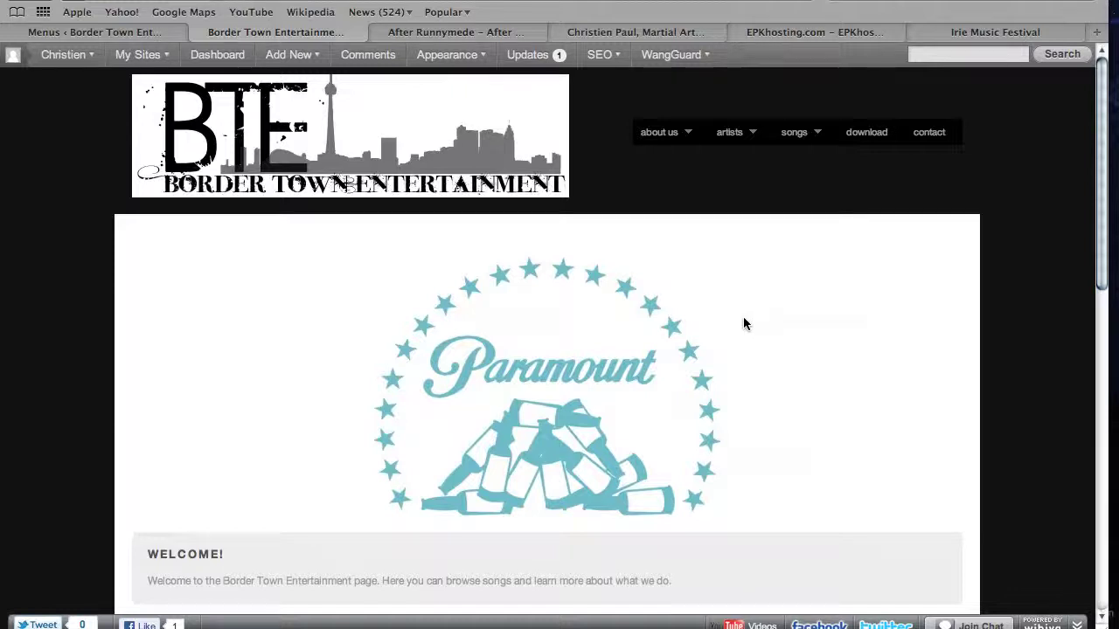
Preview the Free EPK 3.0 and Free EPK 5.0 themes, closing each preview
mouse_move(77, 55)
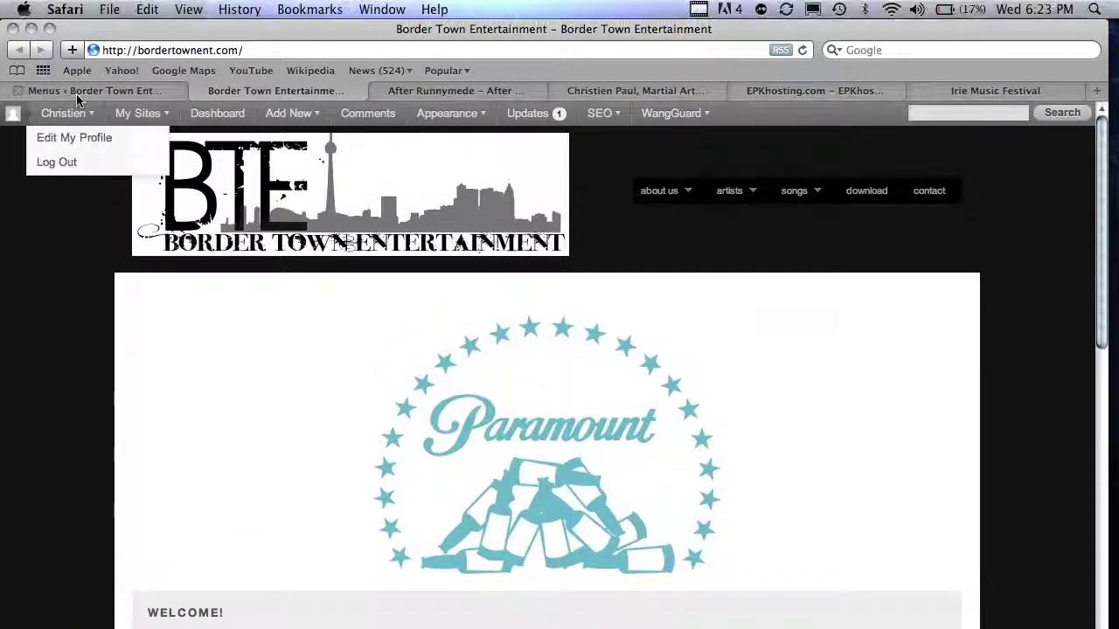
left_click(76, 83)
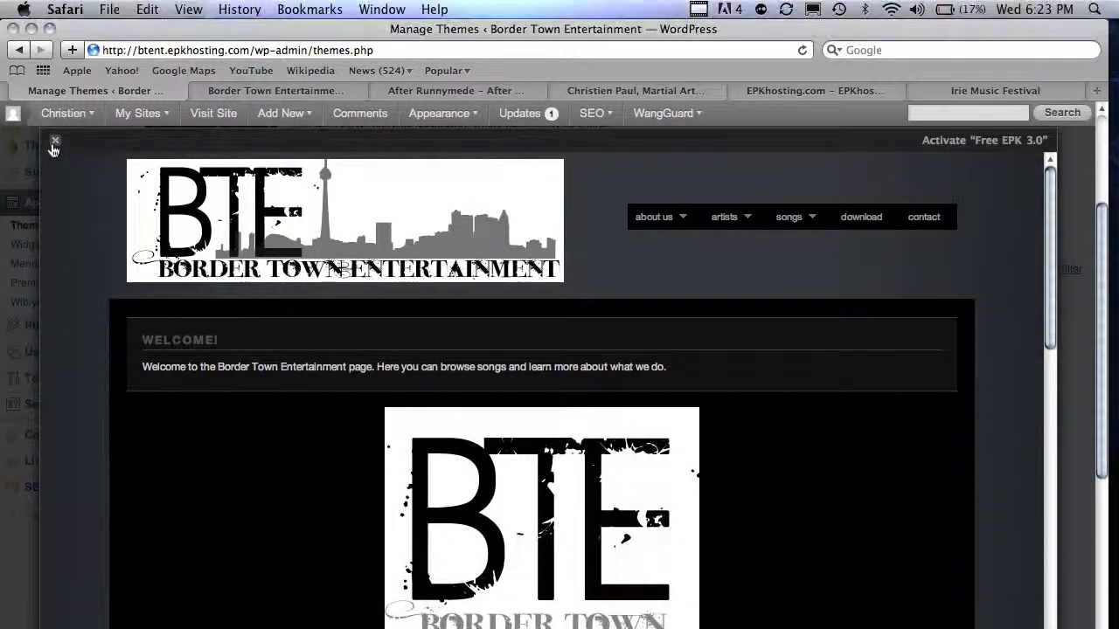
left_click(54, 70)
scroll(514, 338, "down", 7)
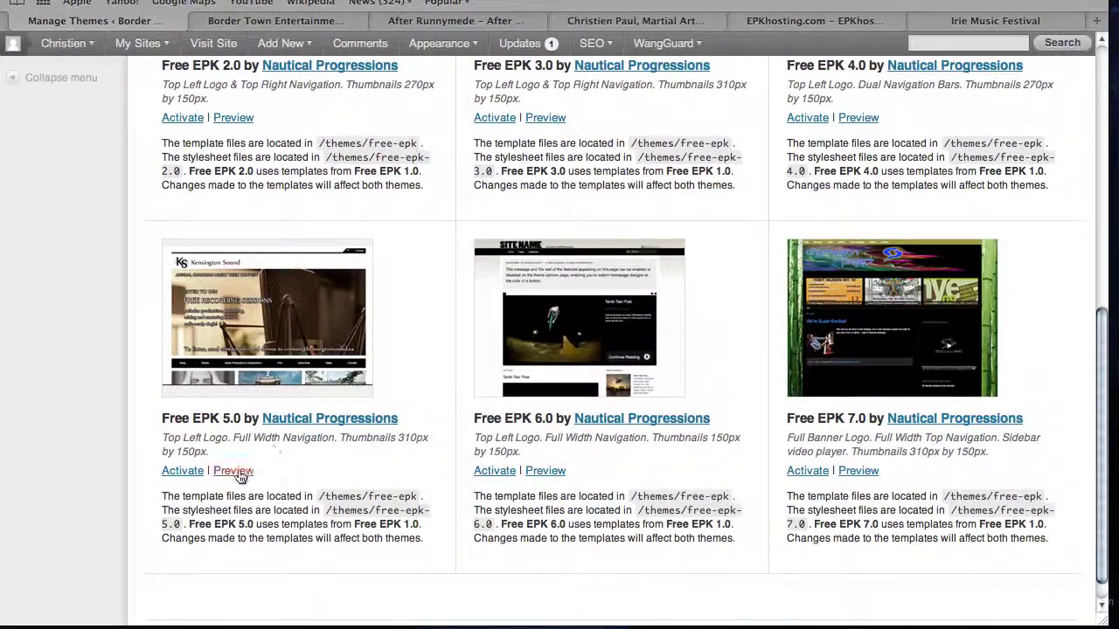
left_click(232, 471)
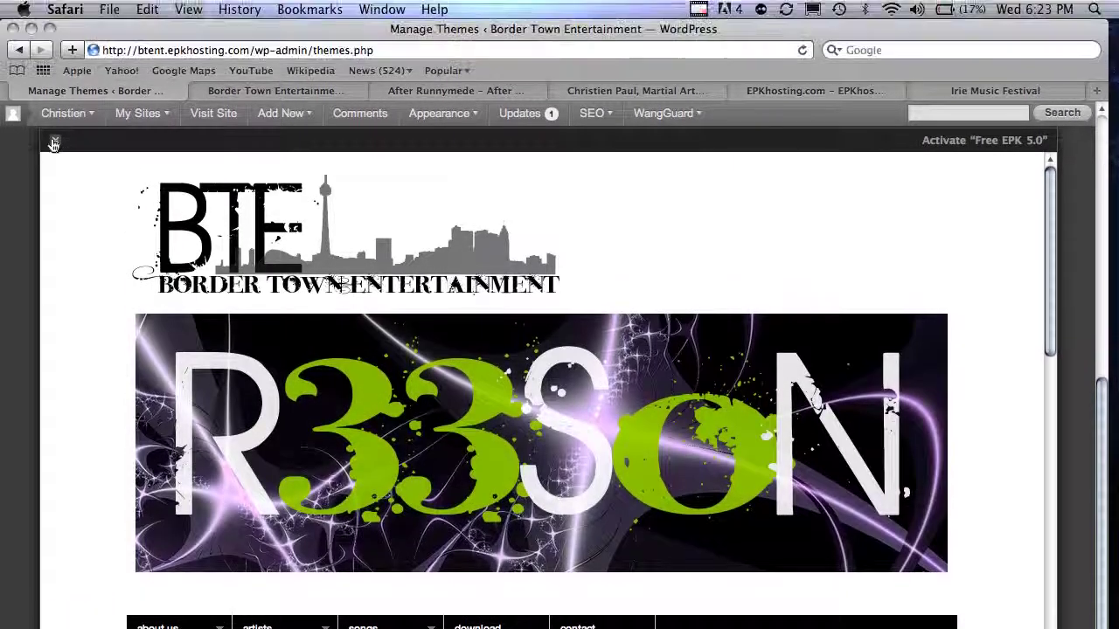
left_click(54, 142)
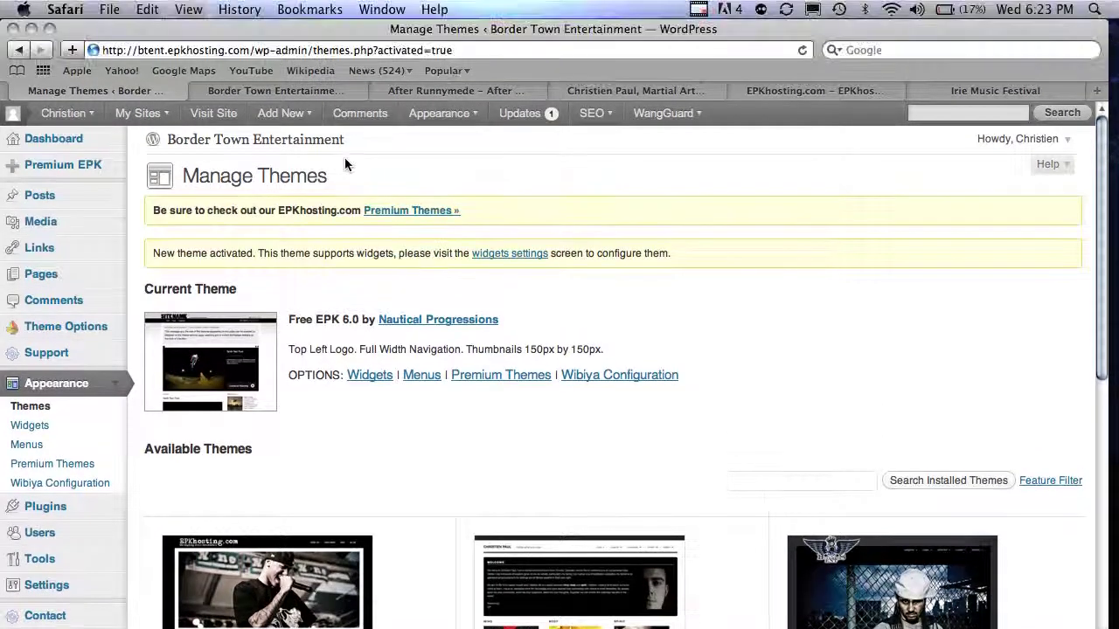
Reload the live site in the new theme, then open the Color Settings section of Theme Options
left_click(321, 22)
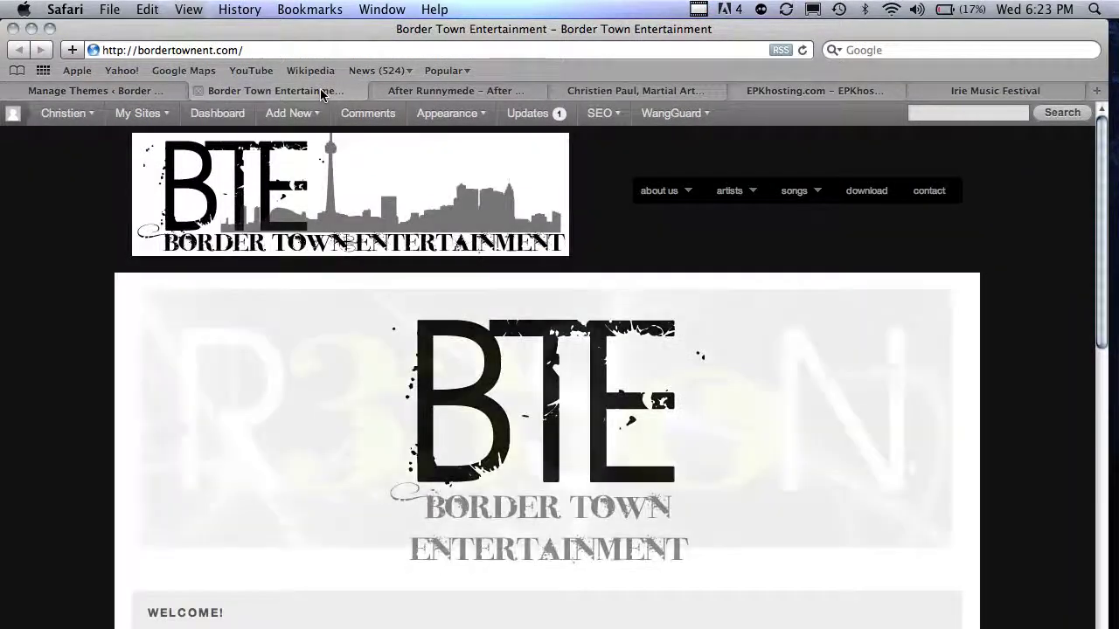
key("super+r")
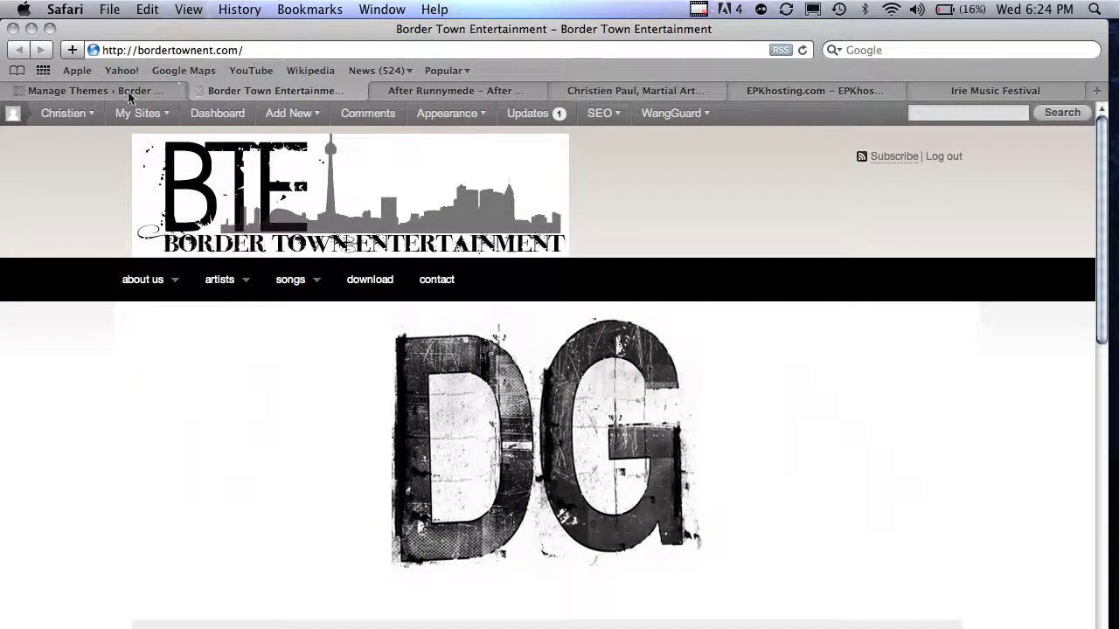
left_click(128, 96)
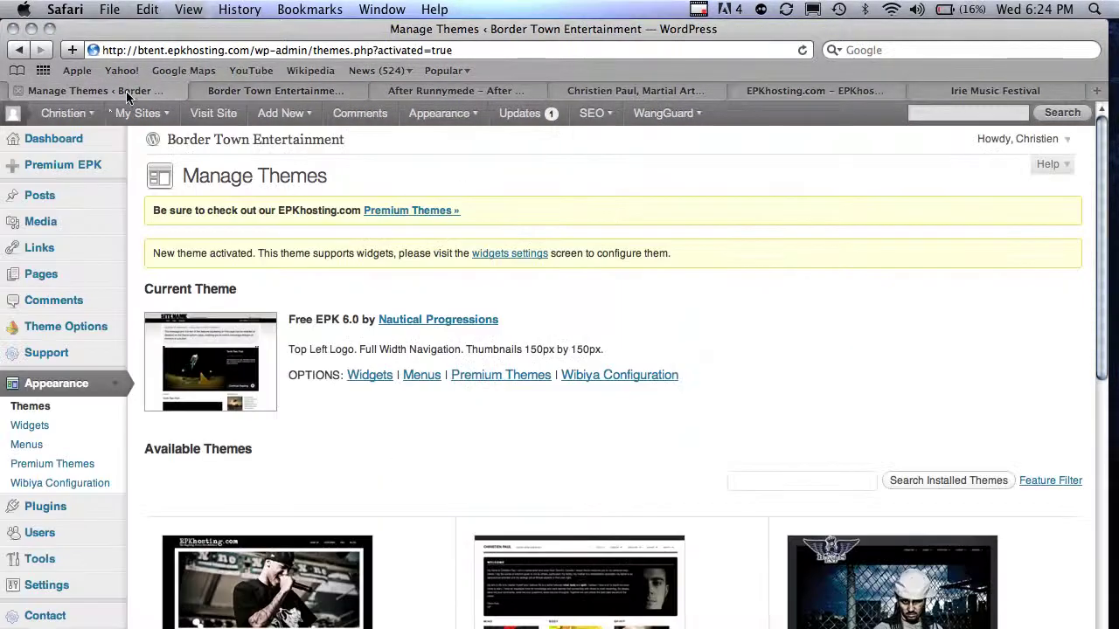
left_click(74, 326)
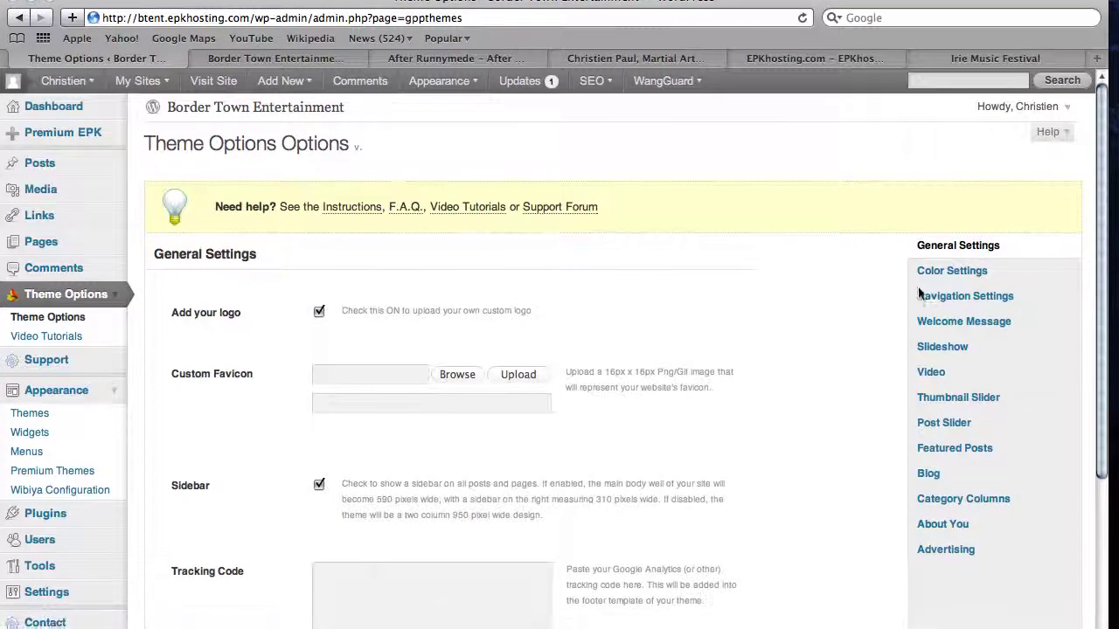
left_click(958, 288)
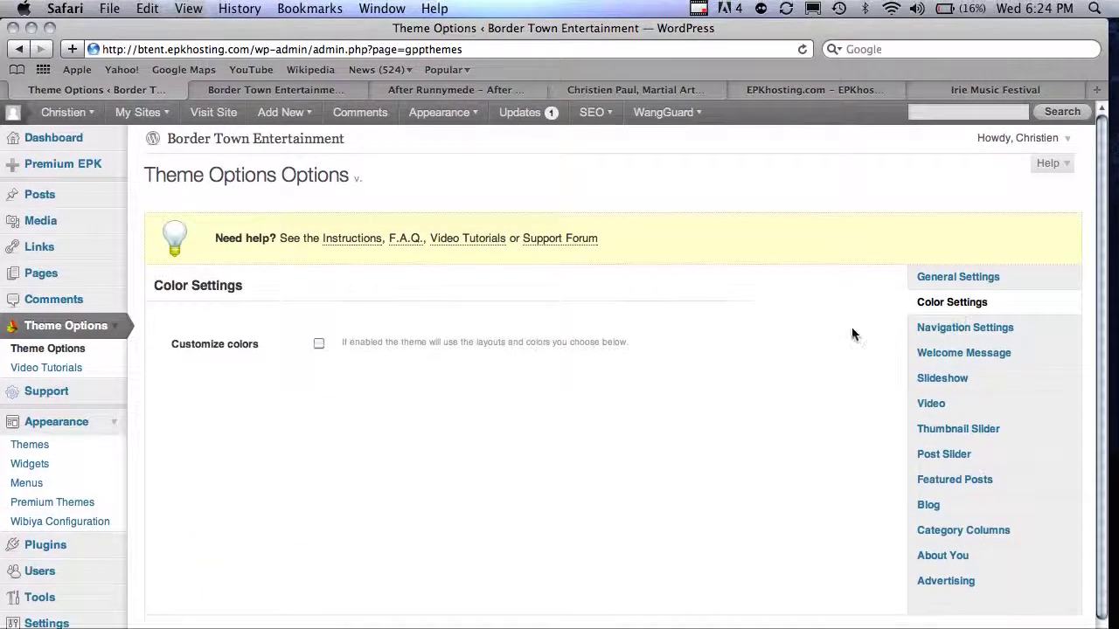
Turn on Customize colors, leaving the background colour unchanged
left_click(320, 344)
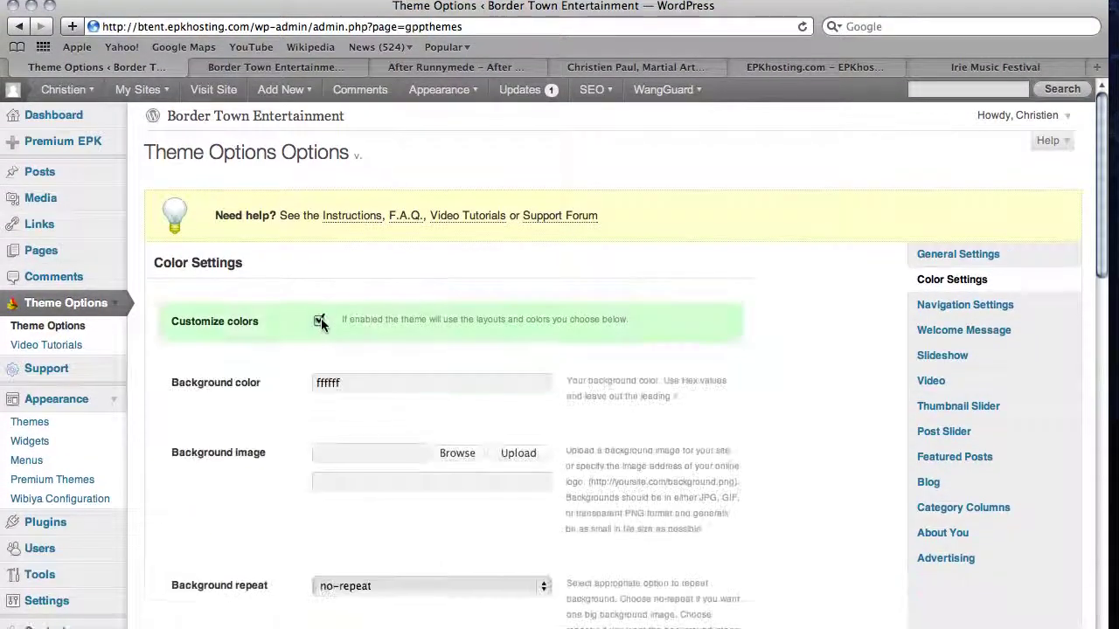
left_click(381, 383)
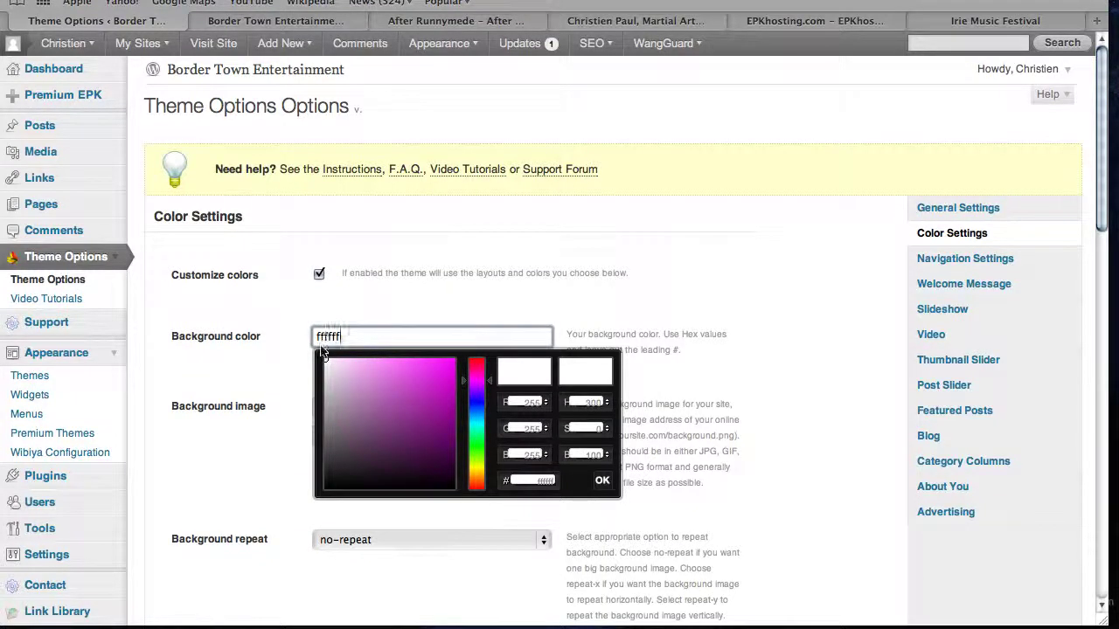
mouse_move(432, 423)
left_mouse_down()
mouse_move(420, 400)
mouse_move(432, 394)
mouse_move(390, 427)
mouse_move(312, 357)
mouse_move(323, 362)
left_mouse_up()
left_click(603, 482)
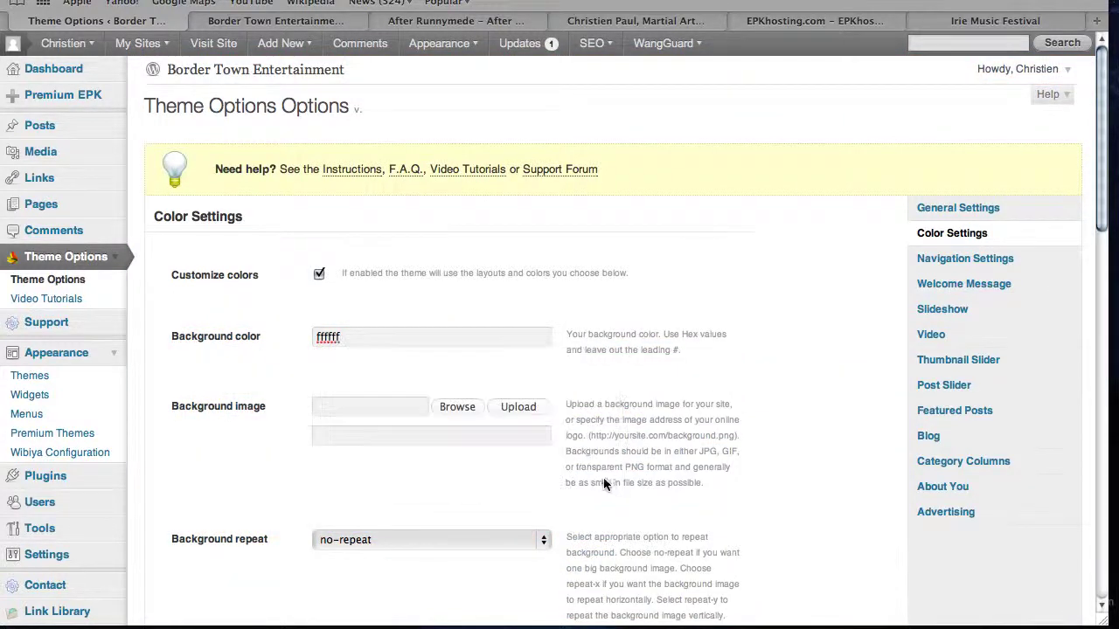
scroll(417, 407, "down", 10)
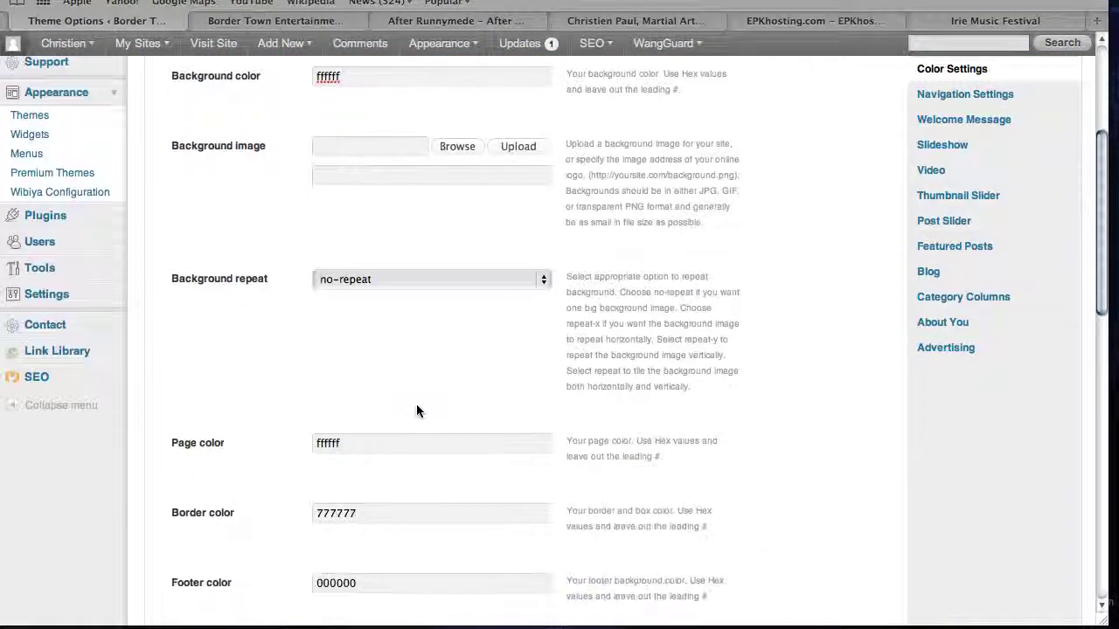
scroll(416, 411, "down", 5)
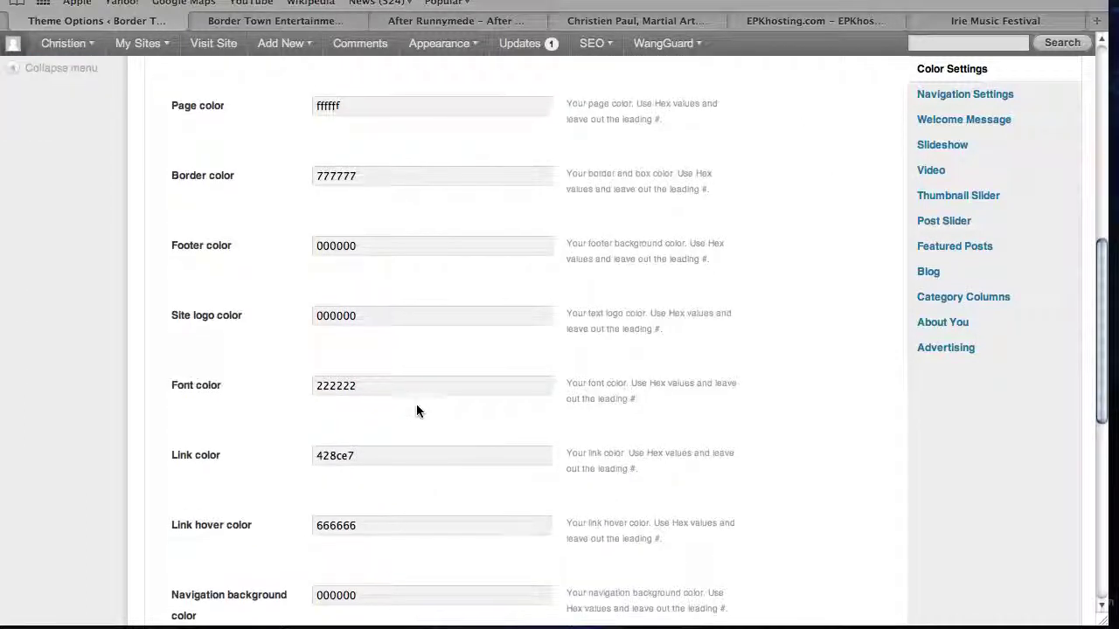
scroll(416, 410, "down", 2)
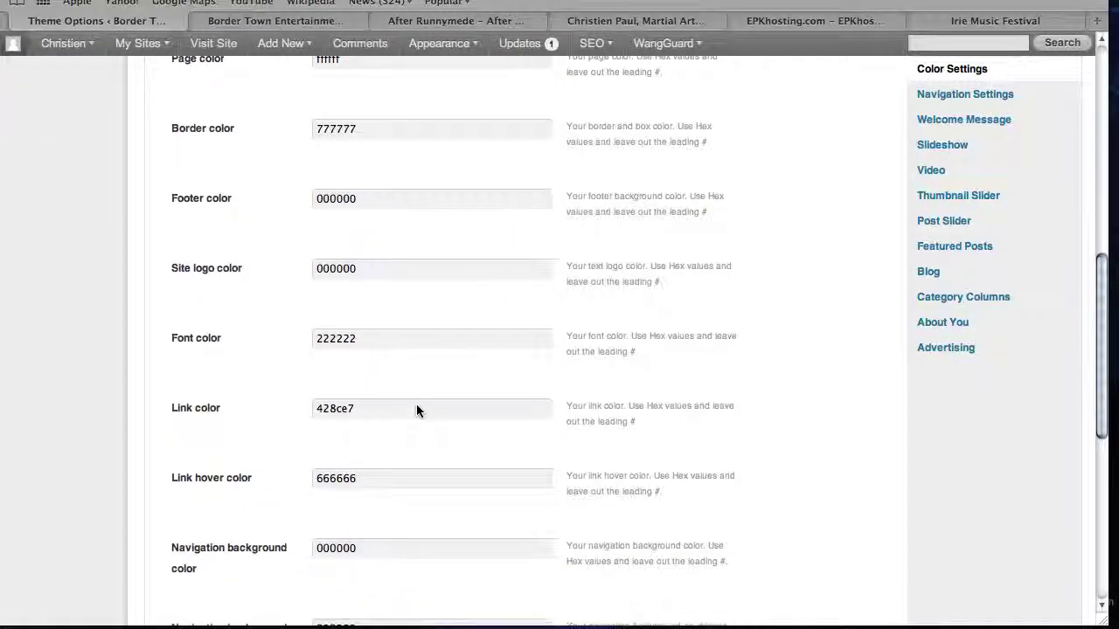
scroll(416, 410, "down", 2)
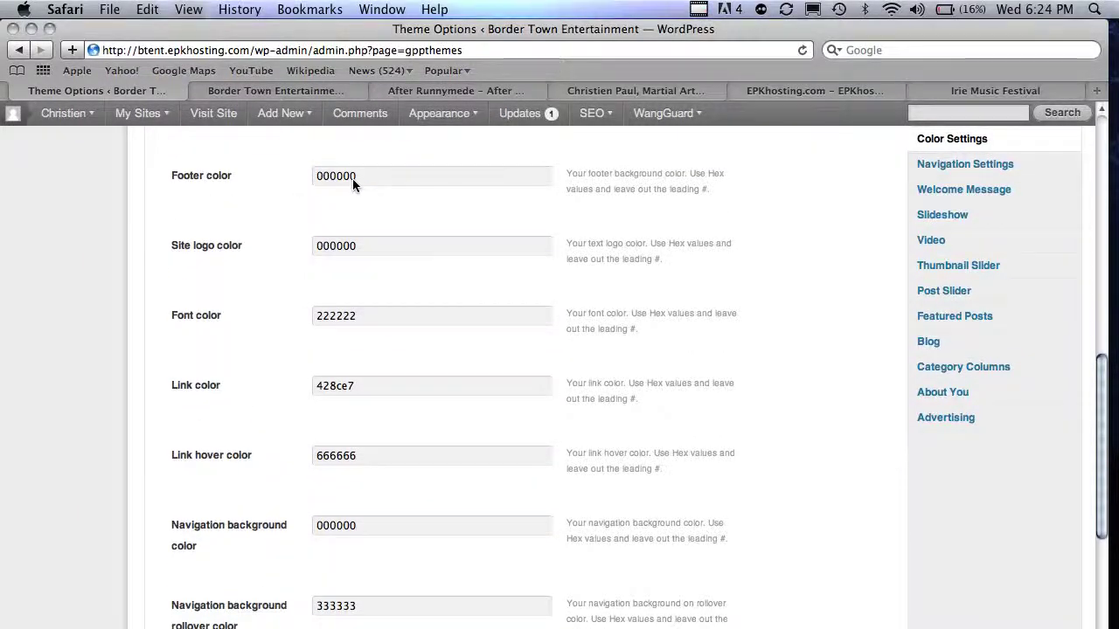
Set the footer colour to ff00ff and the navigation background to fcf7fc
left_click(358, 178)
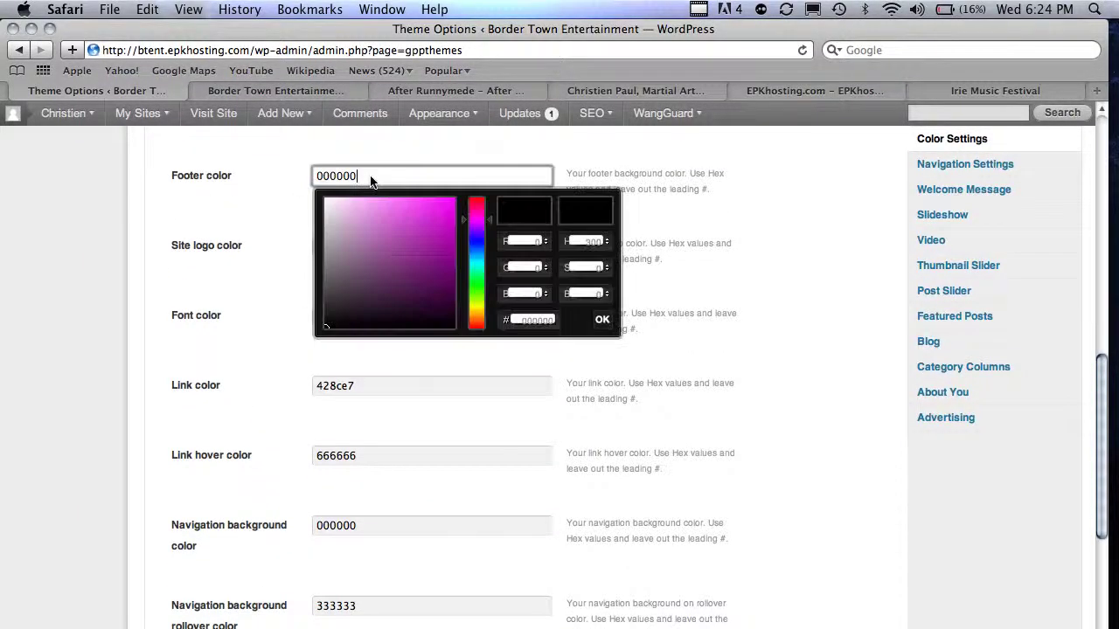
left_click_drag(367, 217, 514, 192)
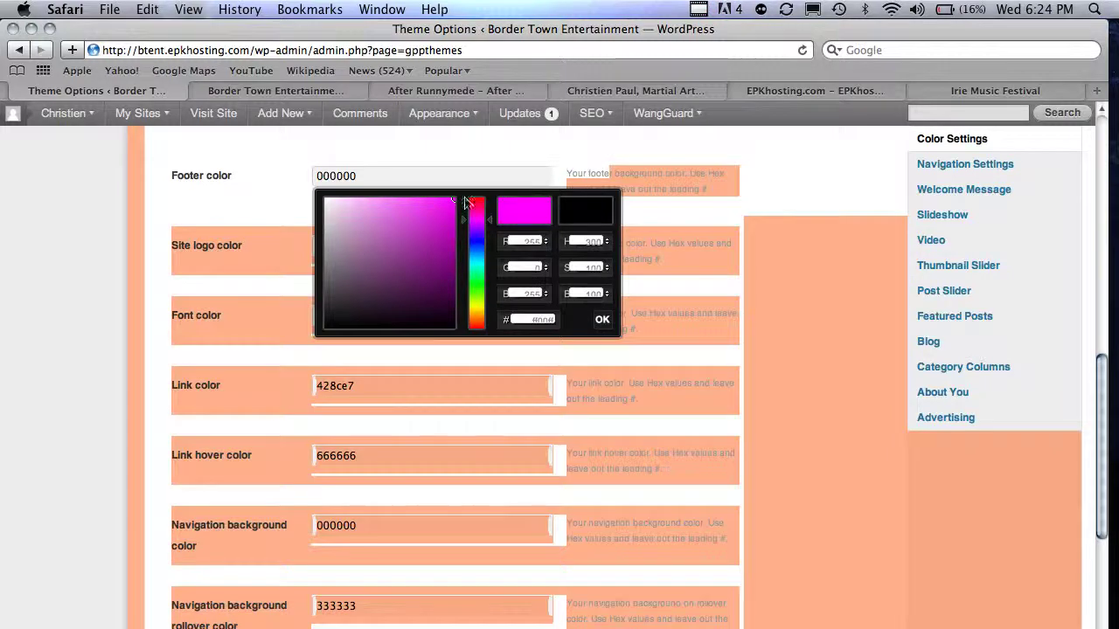
left_click(601, 320)
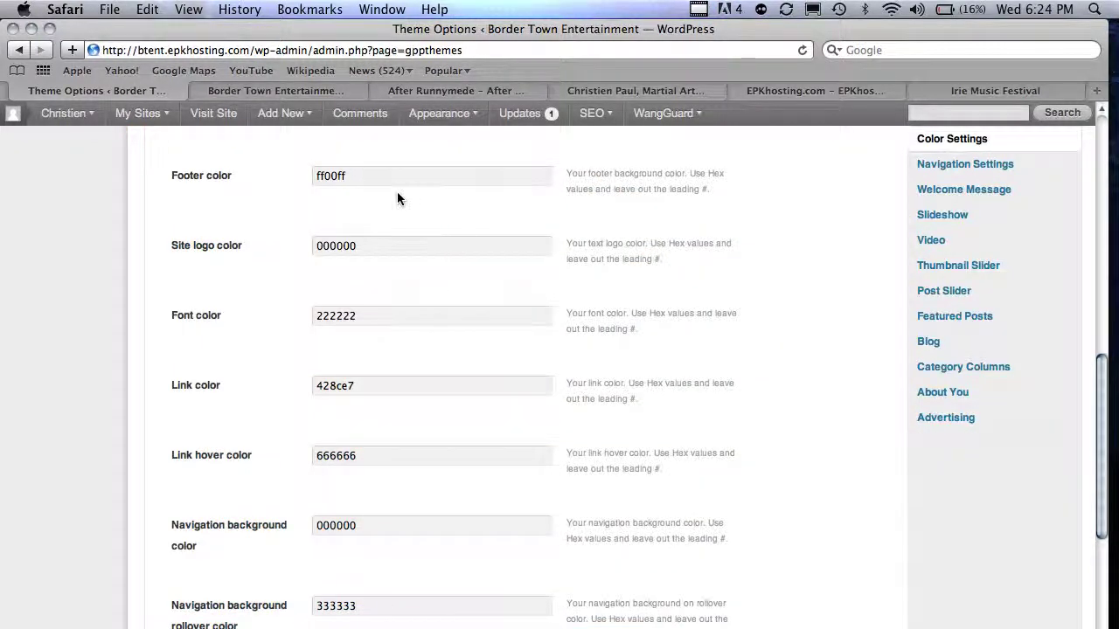
scroll(346, 200, "down", 3)
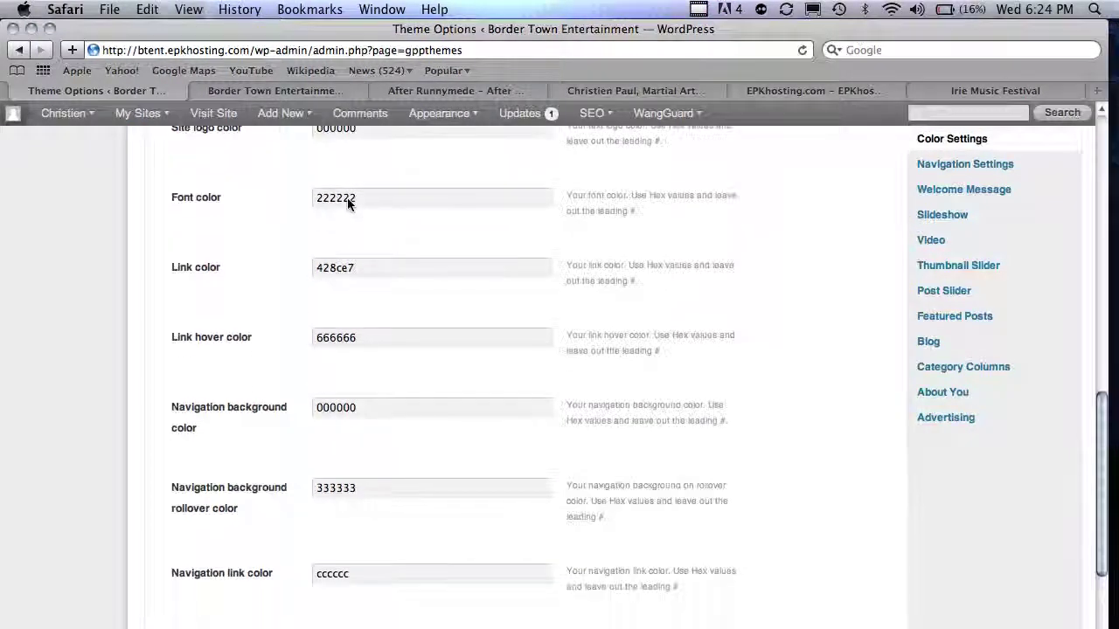
scroll(347, 200, "down", 1)
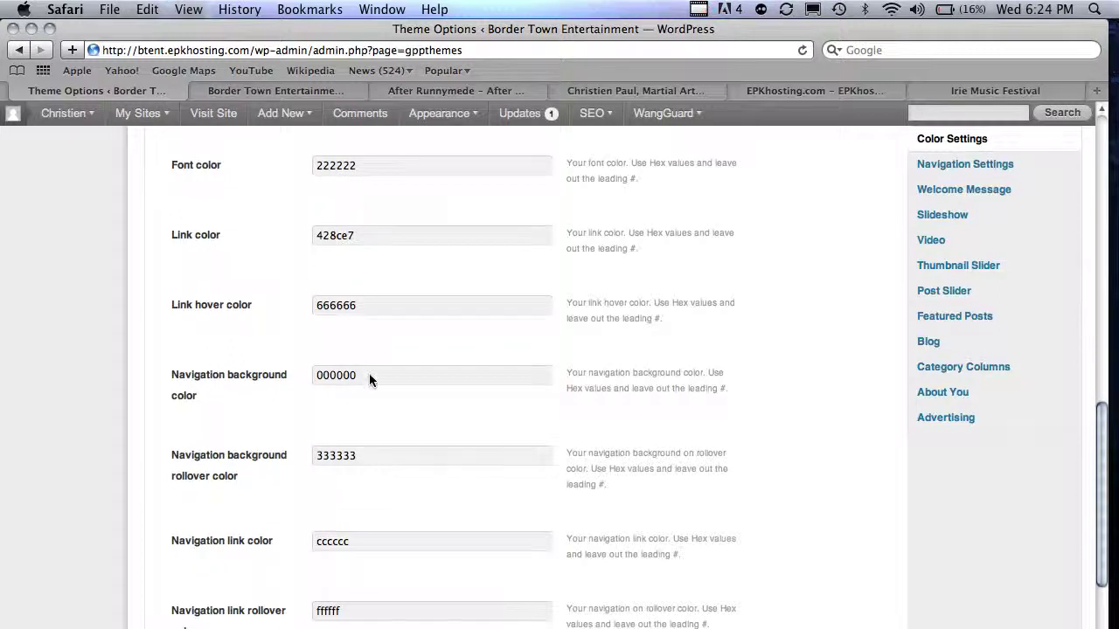
left_click(369, 377)
left_click_drag(337, 406, 326, 396)
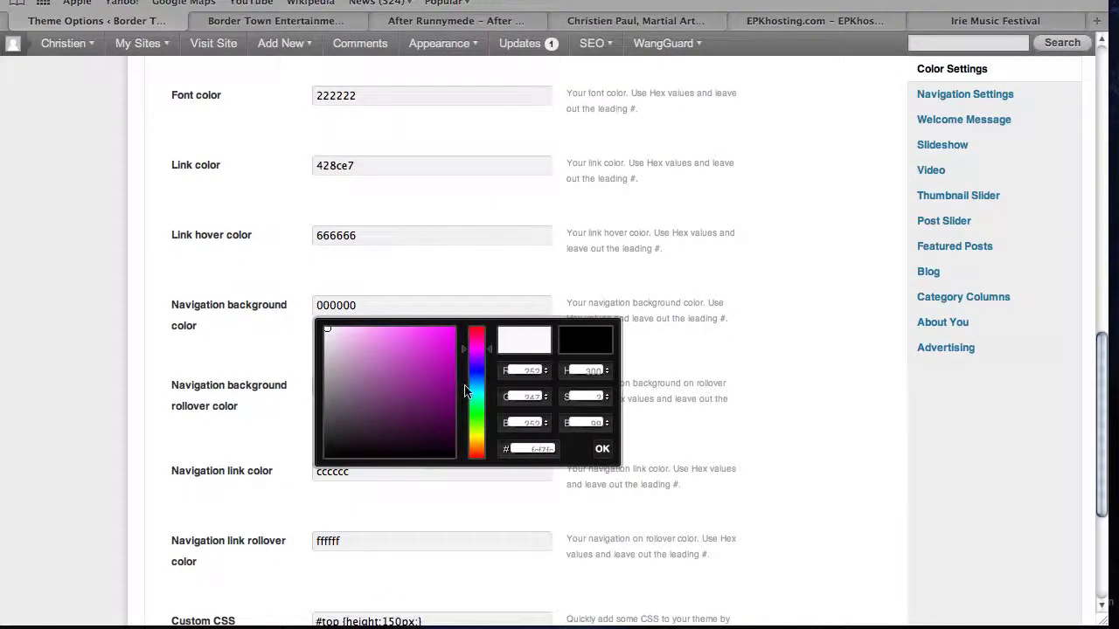
left_click(602, 451)
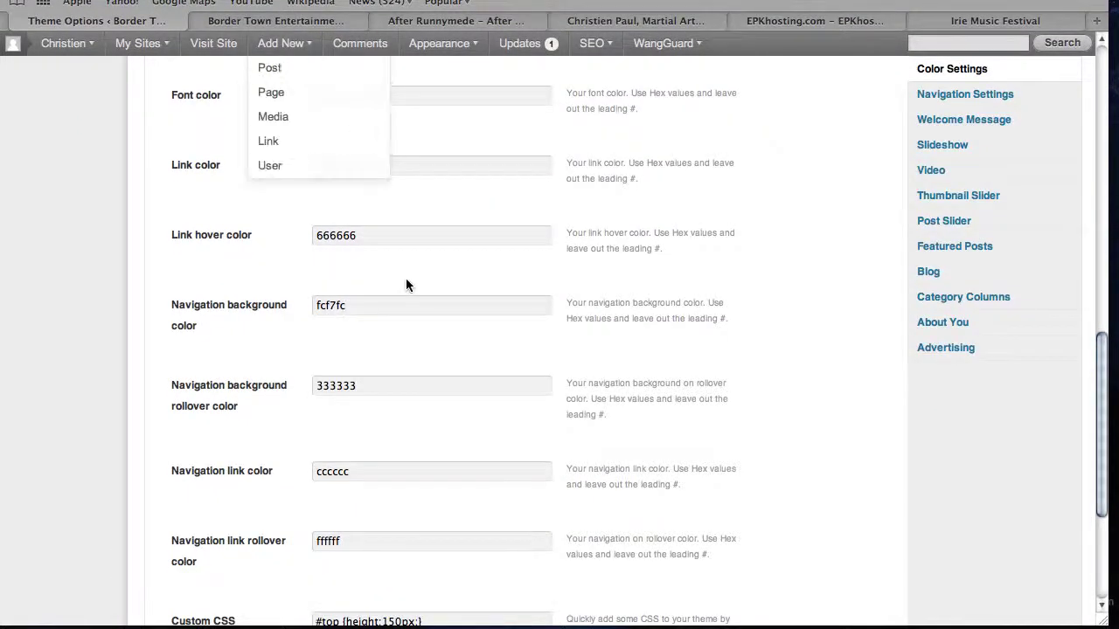
Save all the colour changes and view the live Border Town site
scroll(406, 281, "down", 5)
left_click(200, 544)
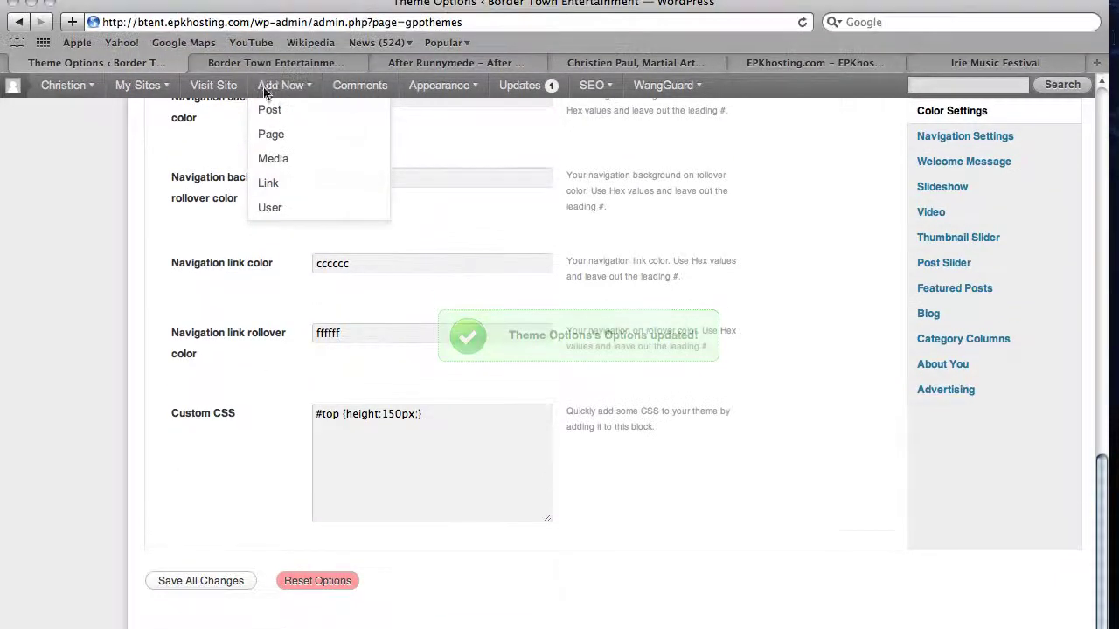
left_click(263, 21)
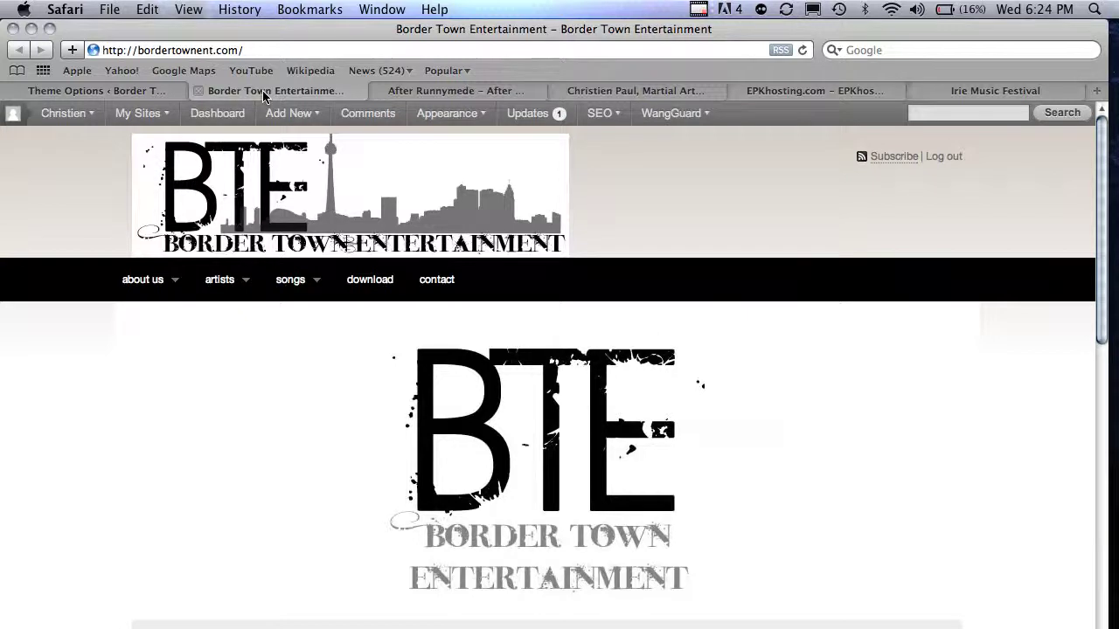
key("super+r")
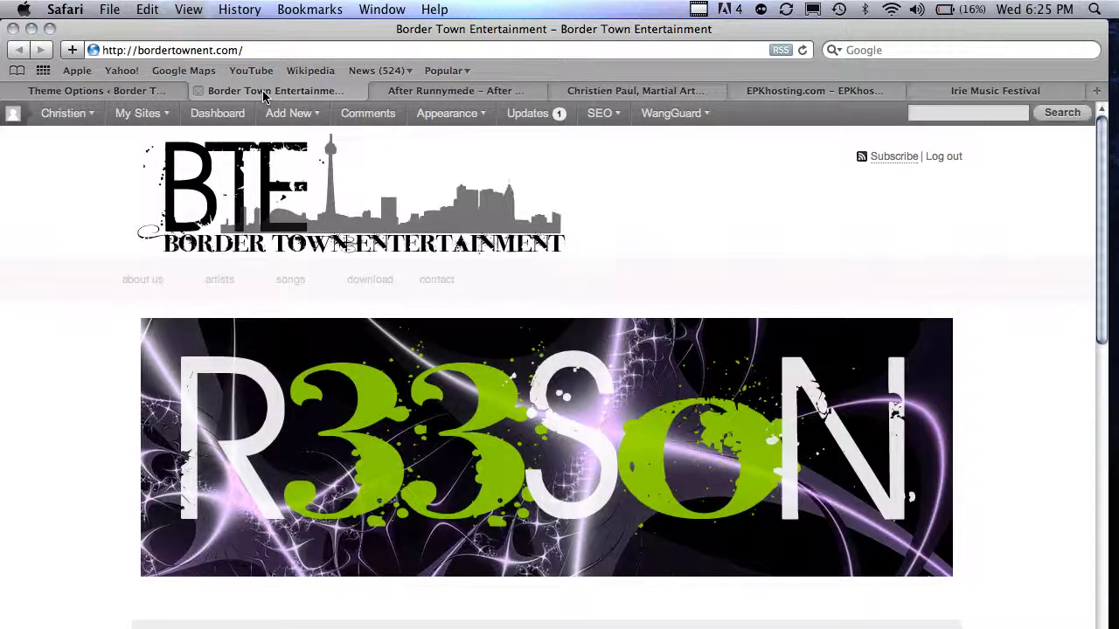
key("End")
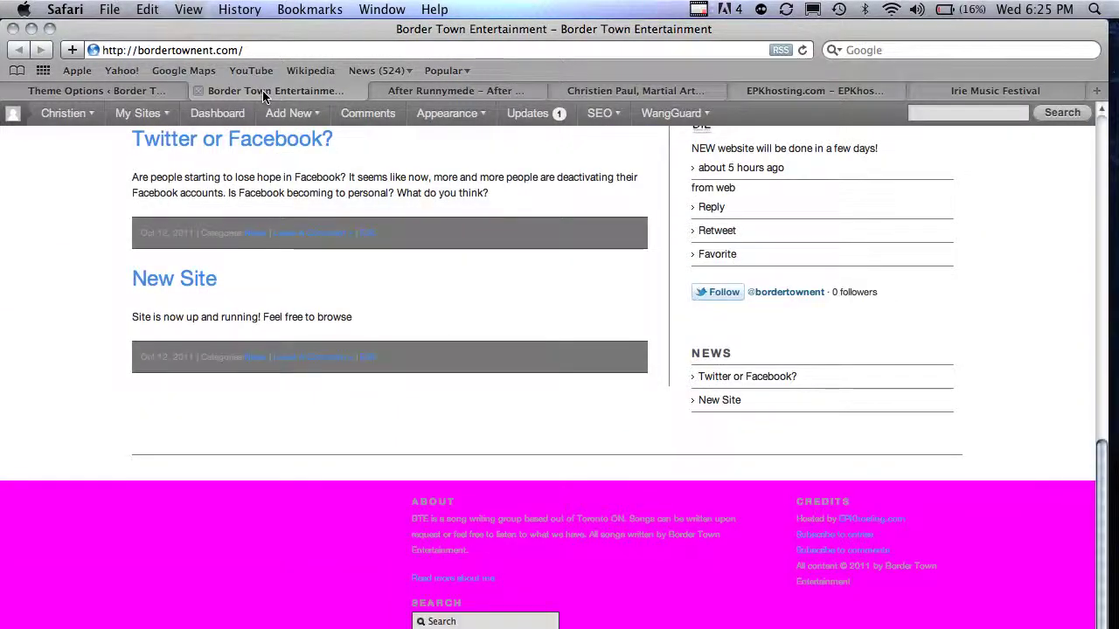
key("Home")
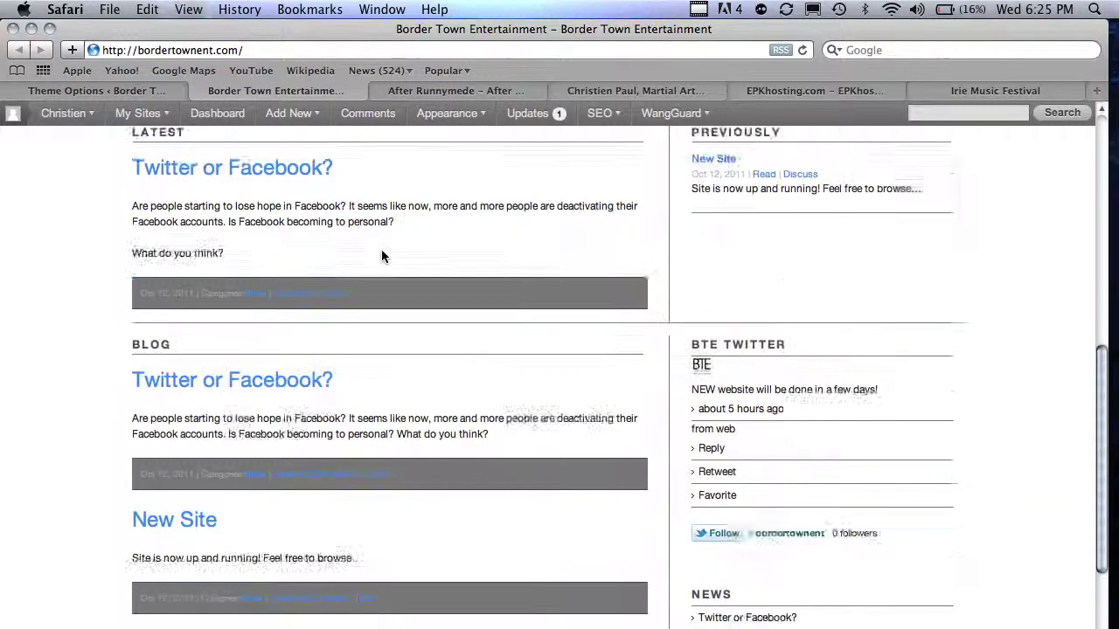
left_click(92, 91)
Set the background colour to black (000000)
scroll(373, 425, "up", 15)
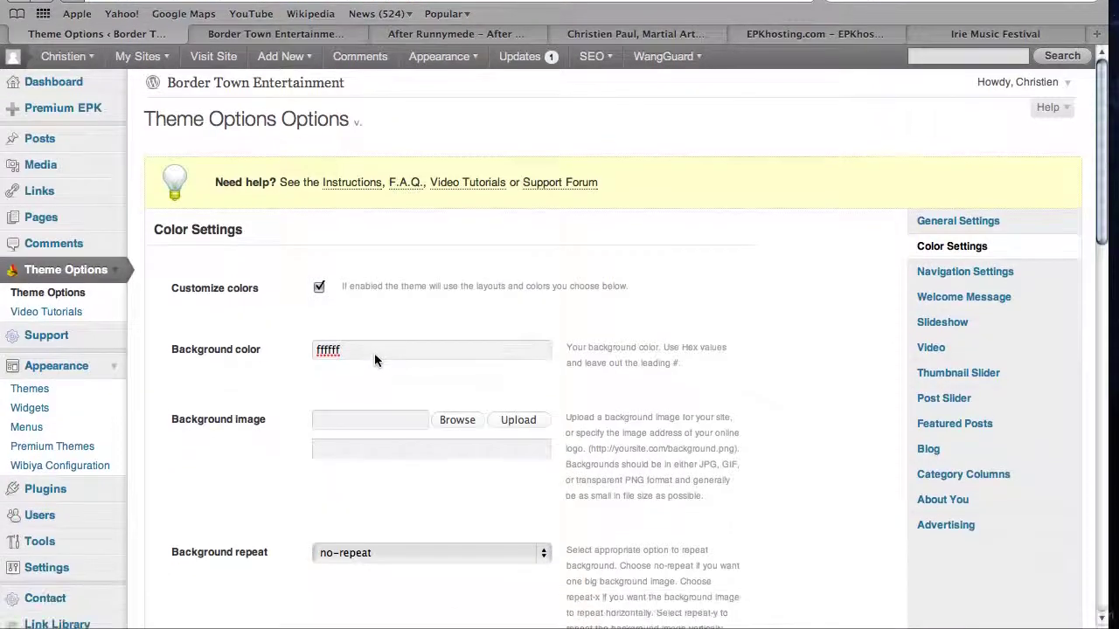
left_click(374, 359)
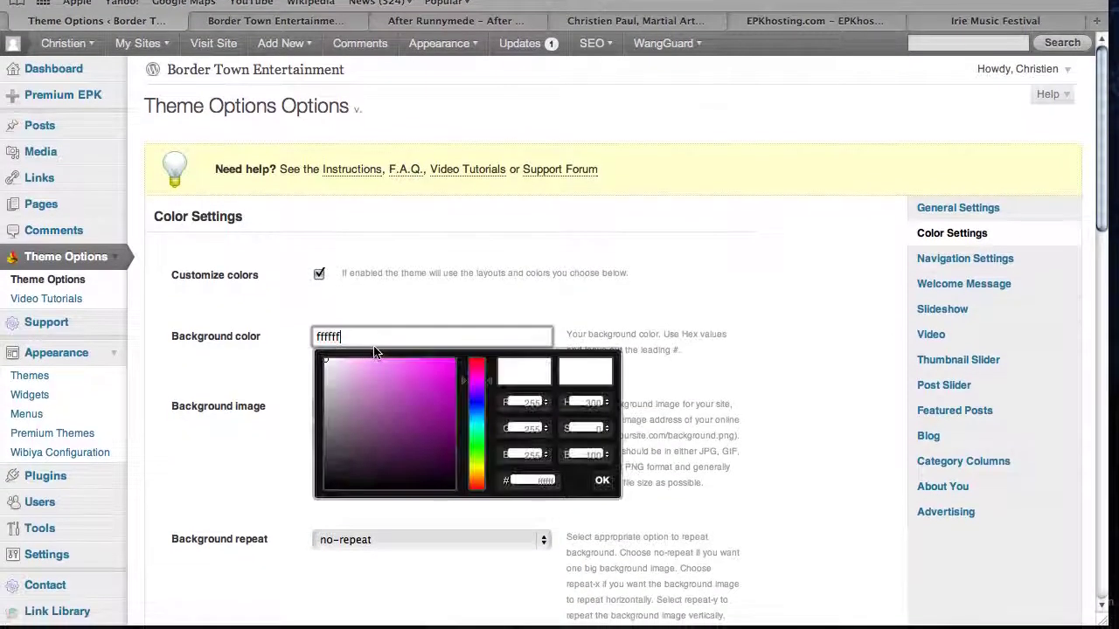
left_click(327, 511)
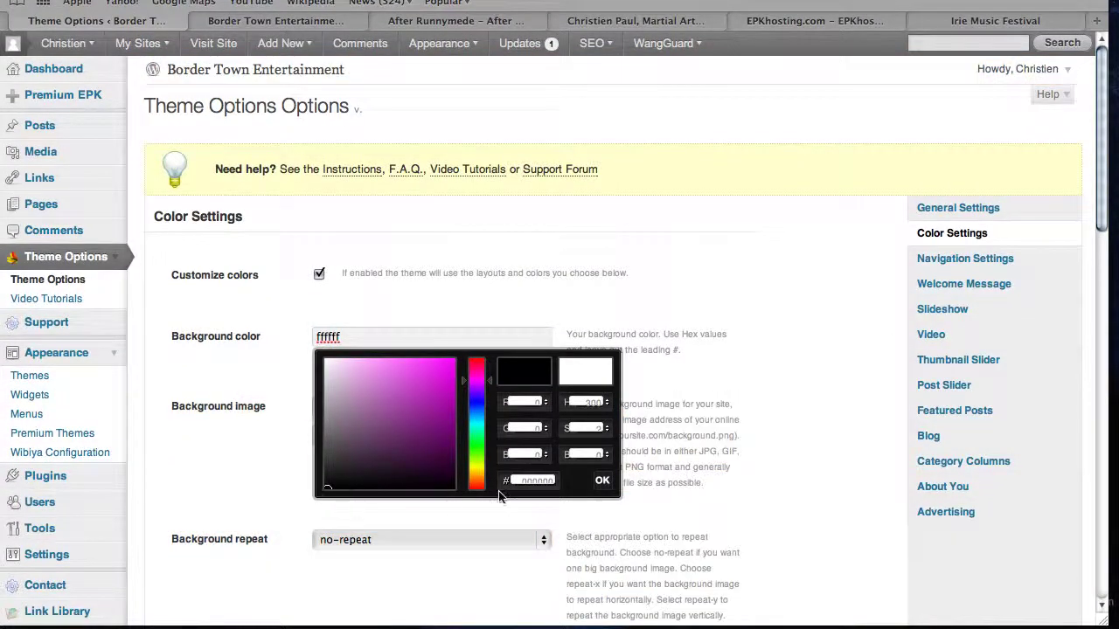
left_click(603, 480)
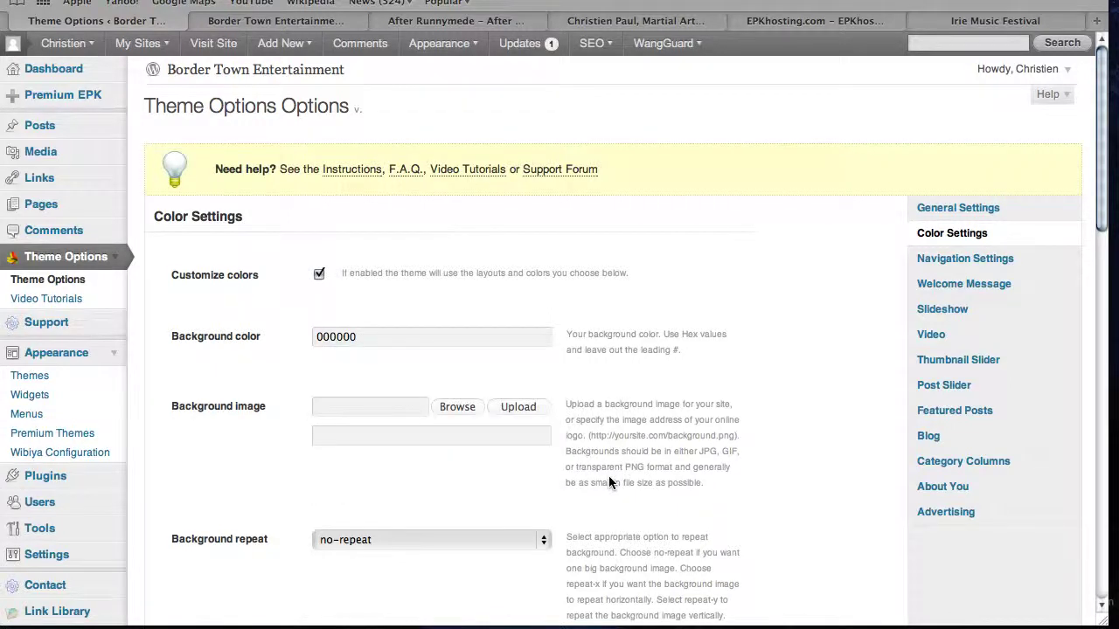
Set the footer colour to black (000000) and save all changes
scroll(610, 479, "down", 15)
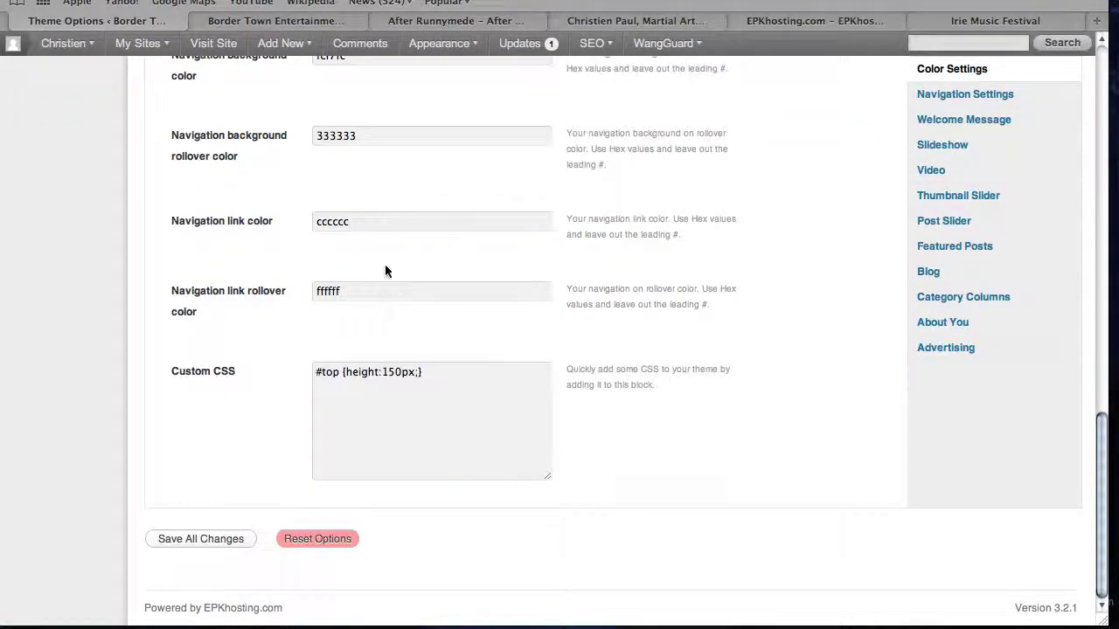
scroll(370, 200, "up", 5)
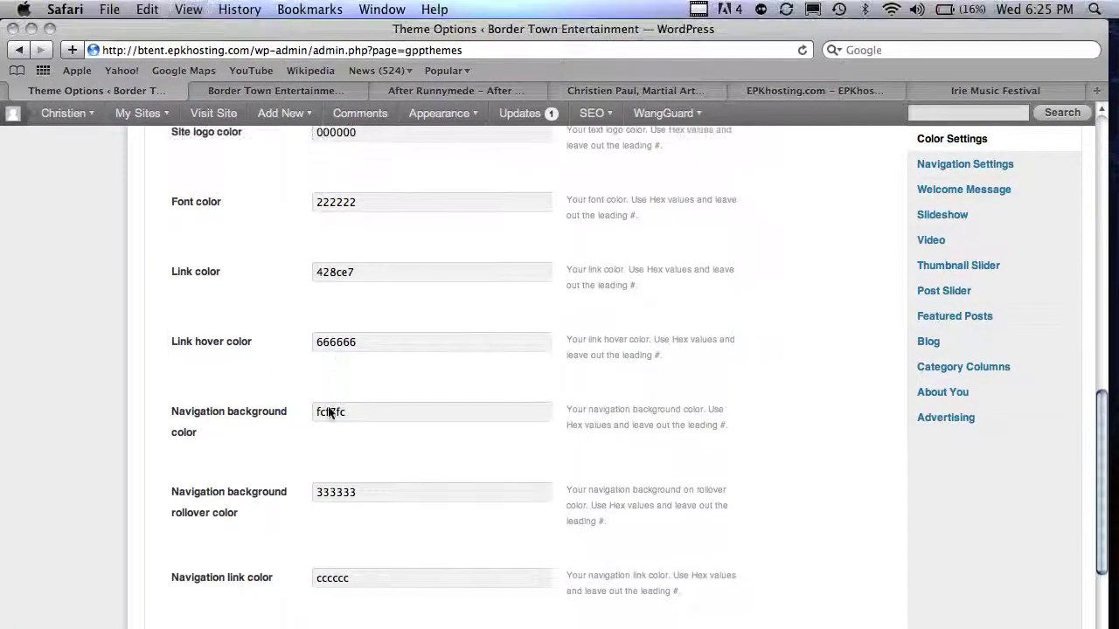
scroll(346, 350, "up", 4)
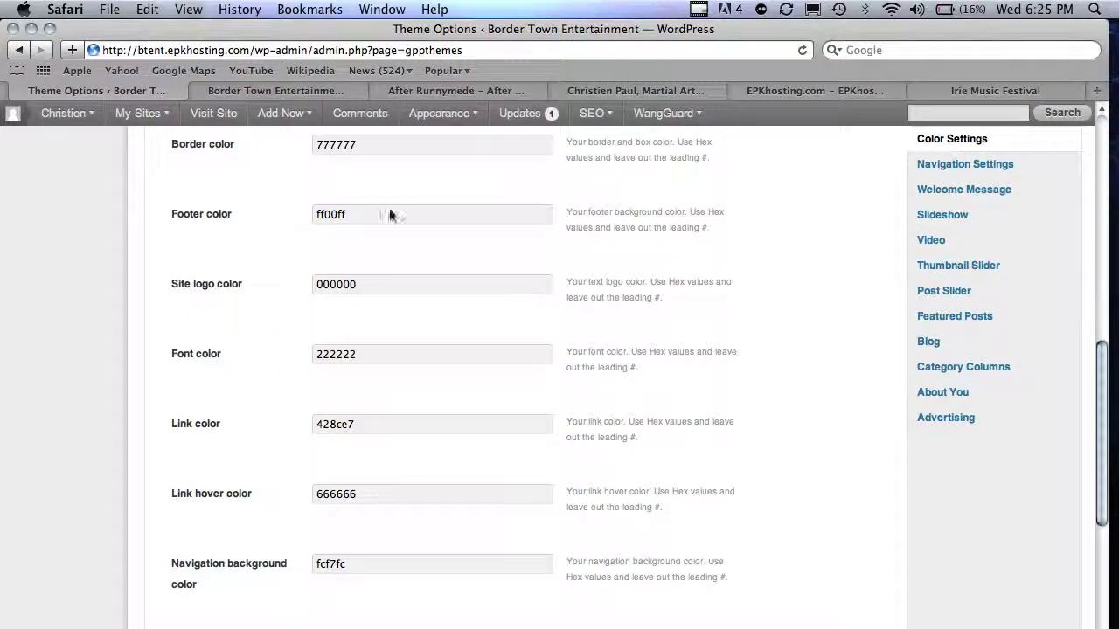
left_click(391, 215)
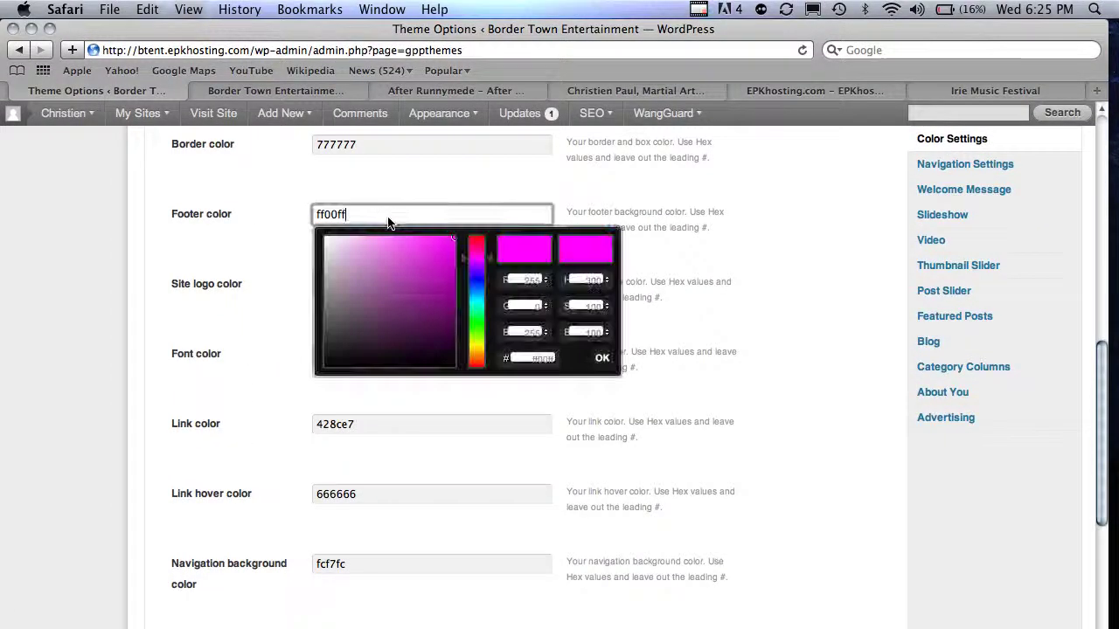
left_click_drag(372, 265, 325, 368)
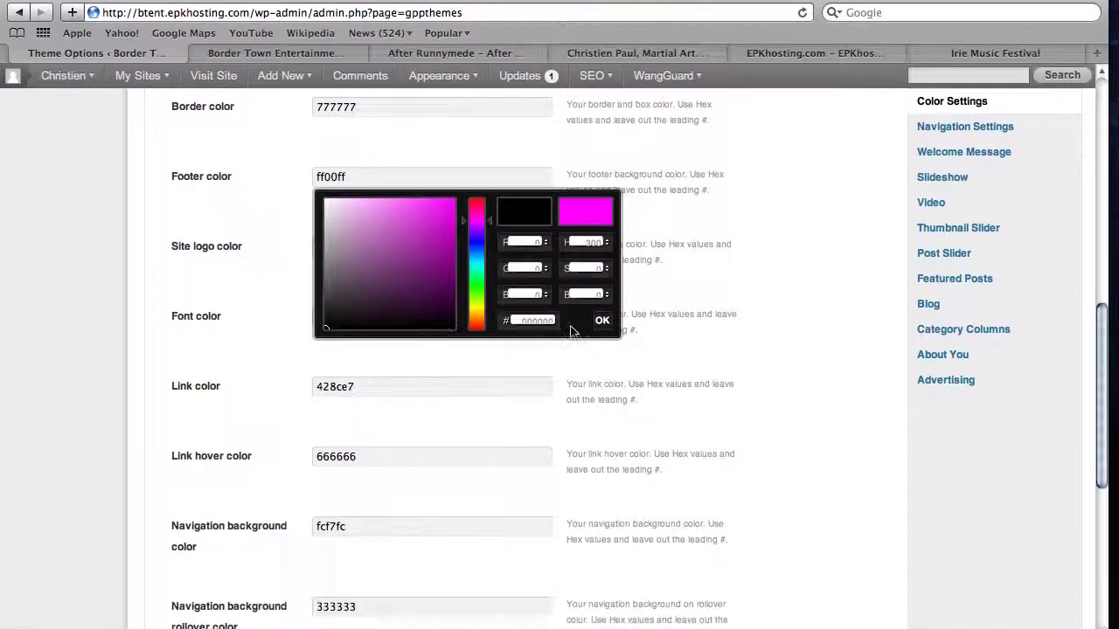
left_click(602, 320)
scroll(597, 320, "down", 5)
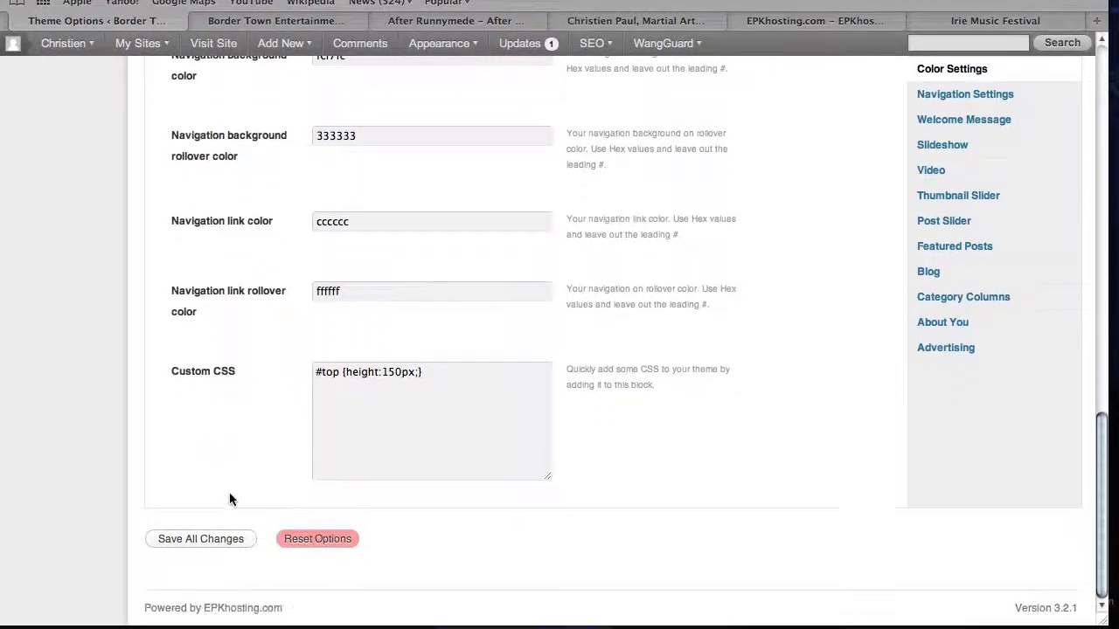
left_click(203, 567)
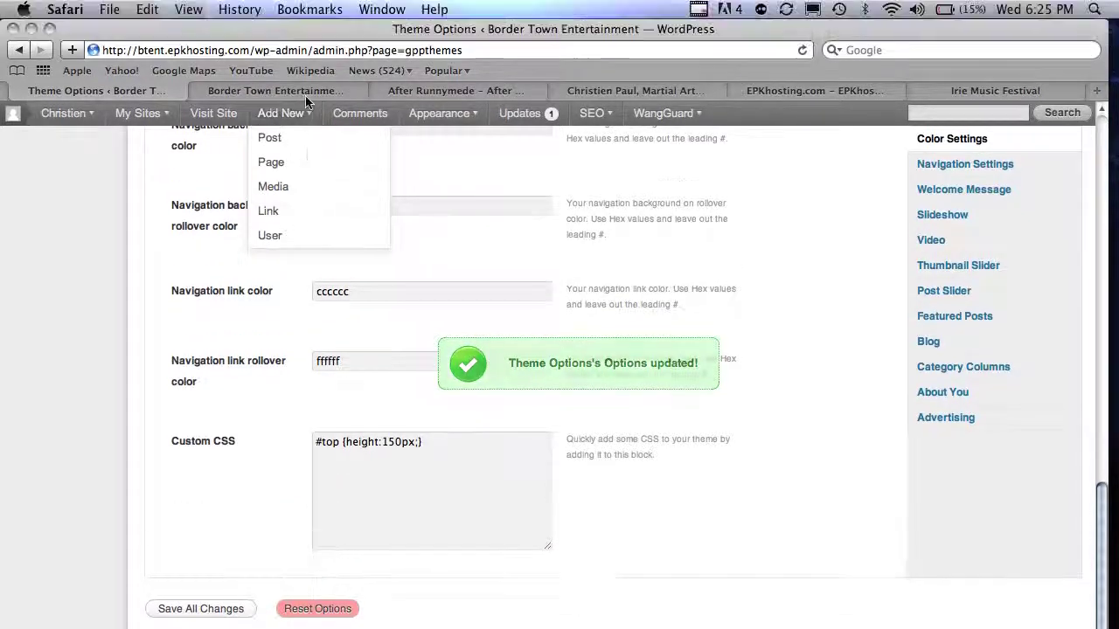
Reload the live site to check the black colours, then bring up Theme Options' General Settings
left_click(305, 25)
key("super+r")
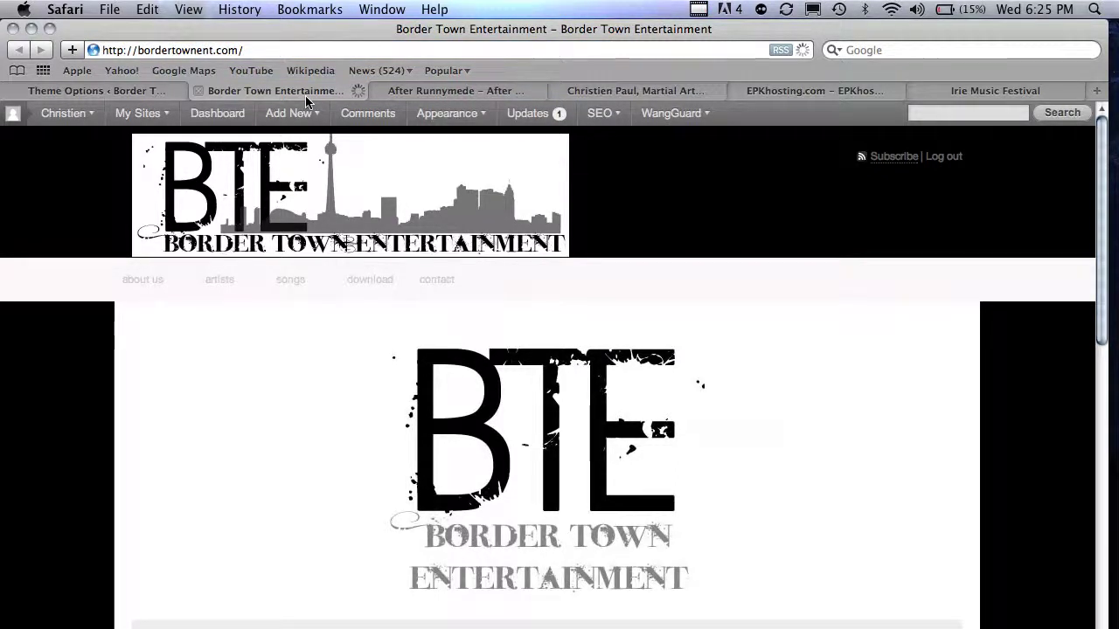
left_click(133, 93)
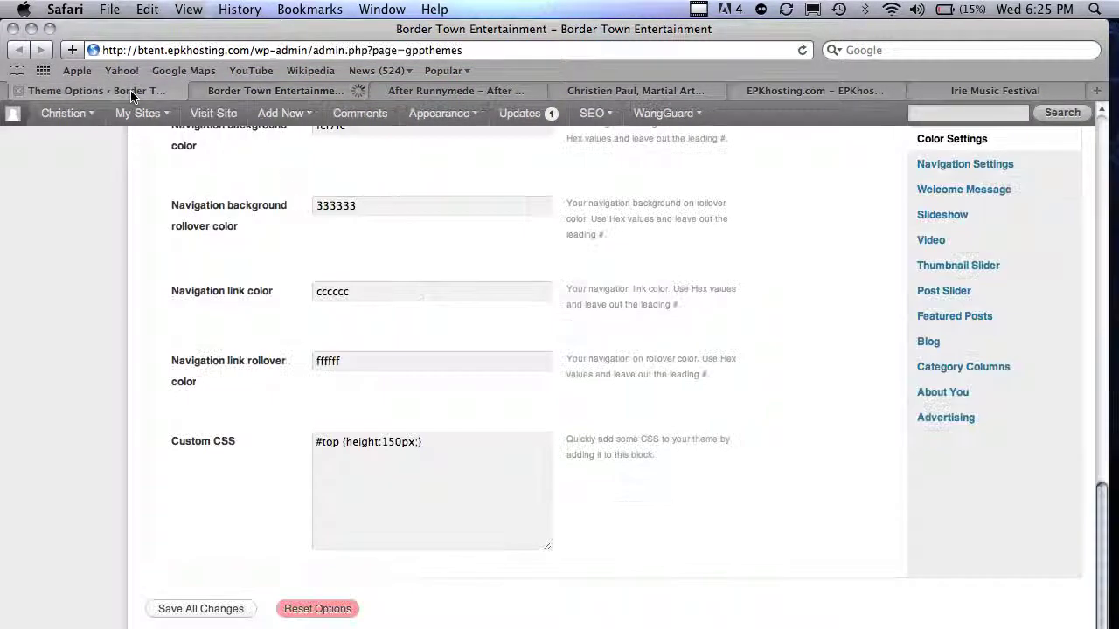
scroll(594, 449, "up", 10)
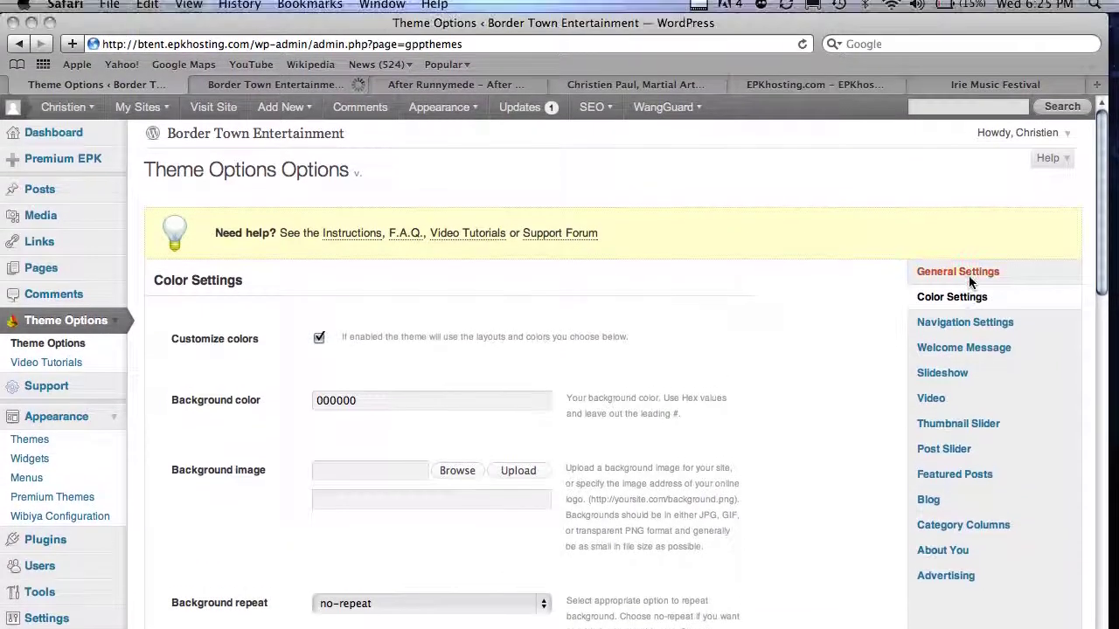
left_click(930, 240)
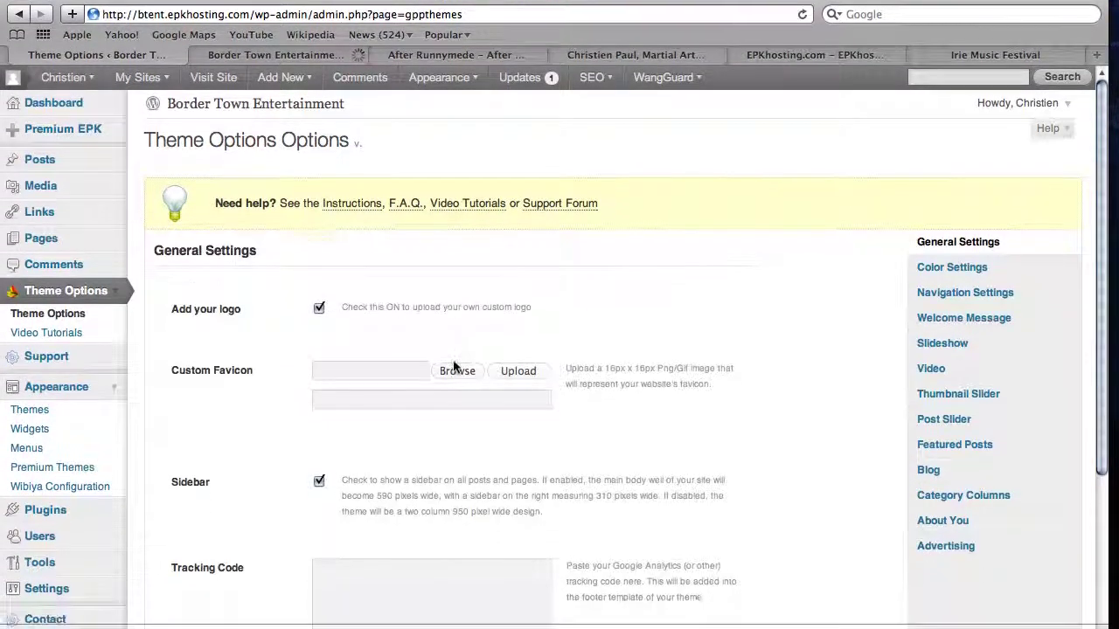
Set bte-logo.jpg as the custom logo and check it in the live site's header
left_click(319, 337)
left_click(318, 310)
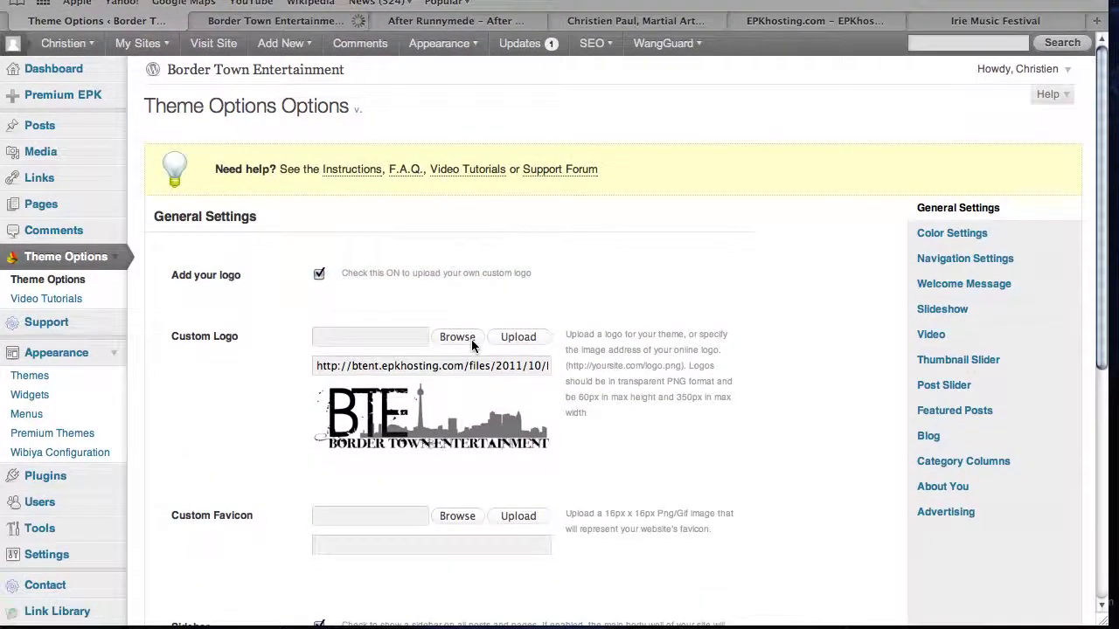
left_click(471, 341)
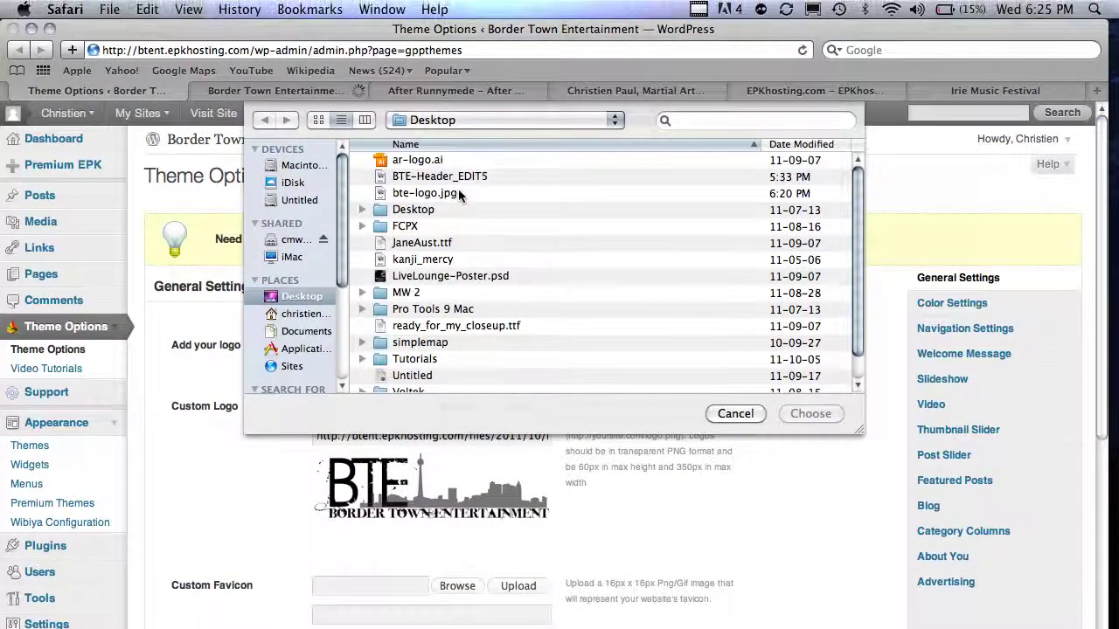
left_click(457, 196)
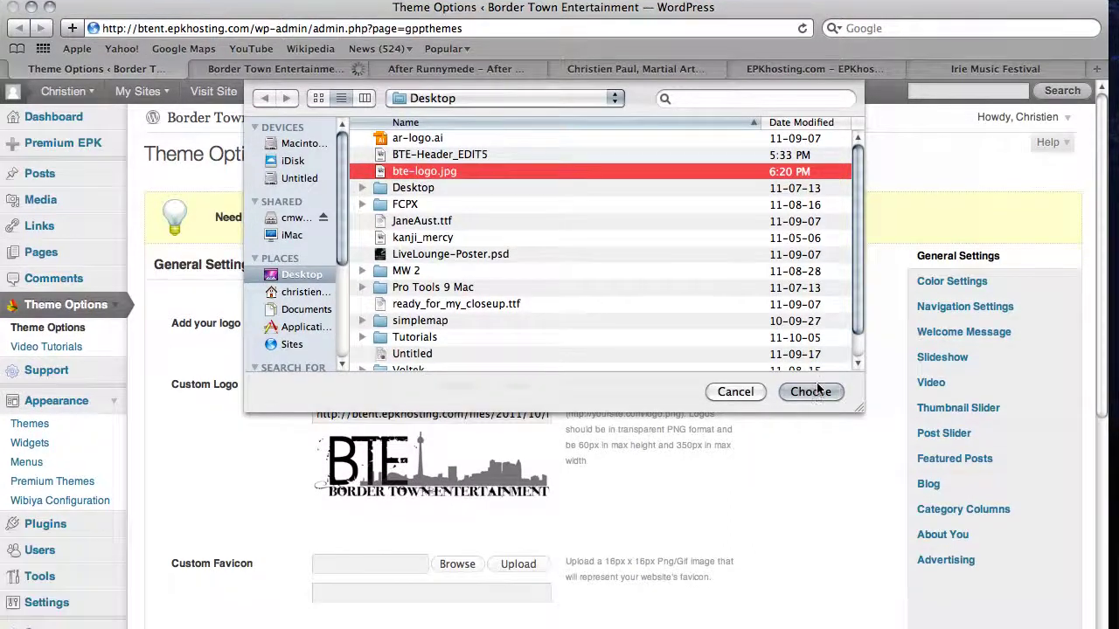
left_click(812, 413)
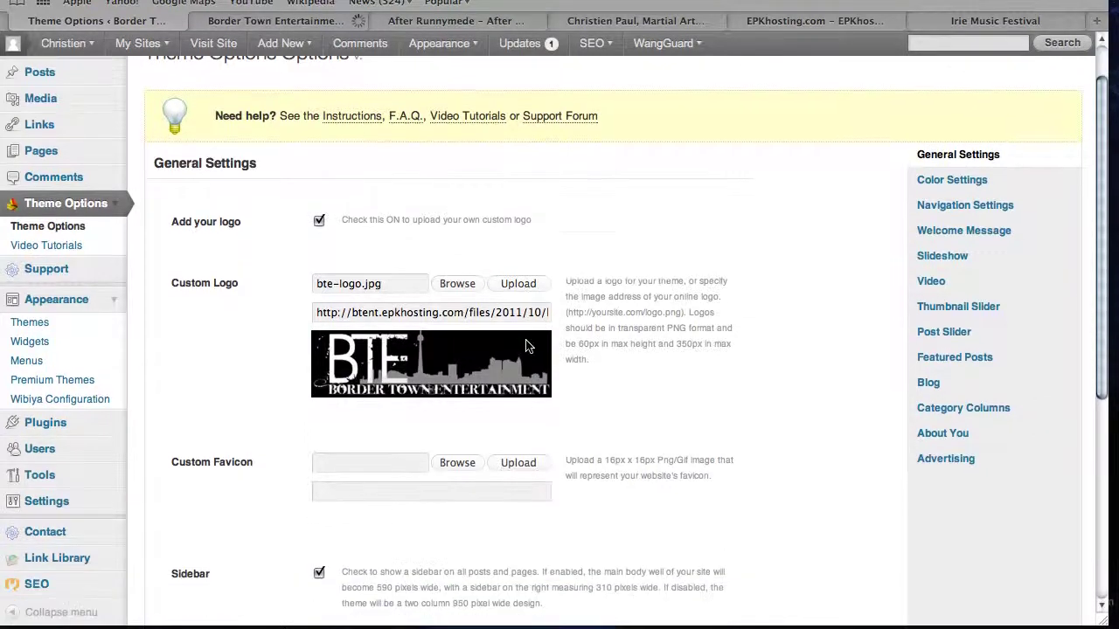
scroll(526, 346, "down", 10)
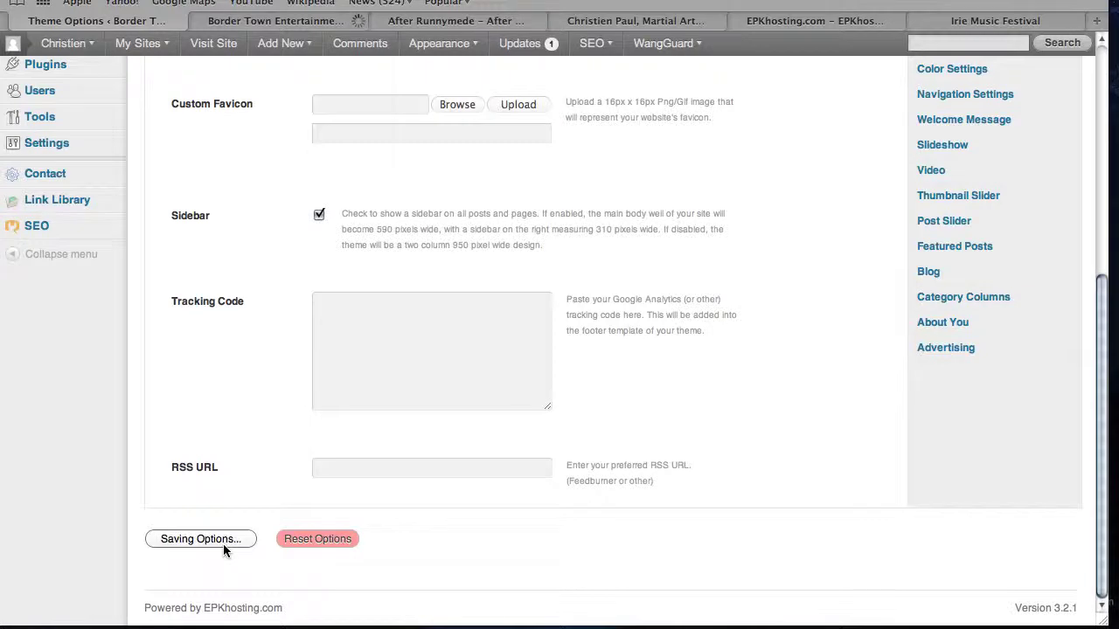
left_click(271, 22)
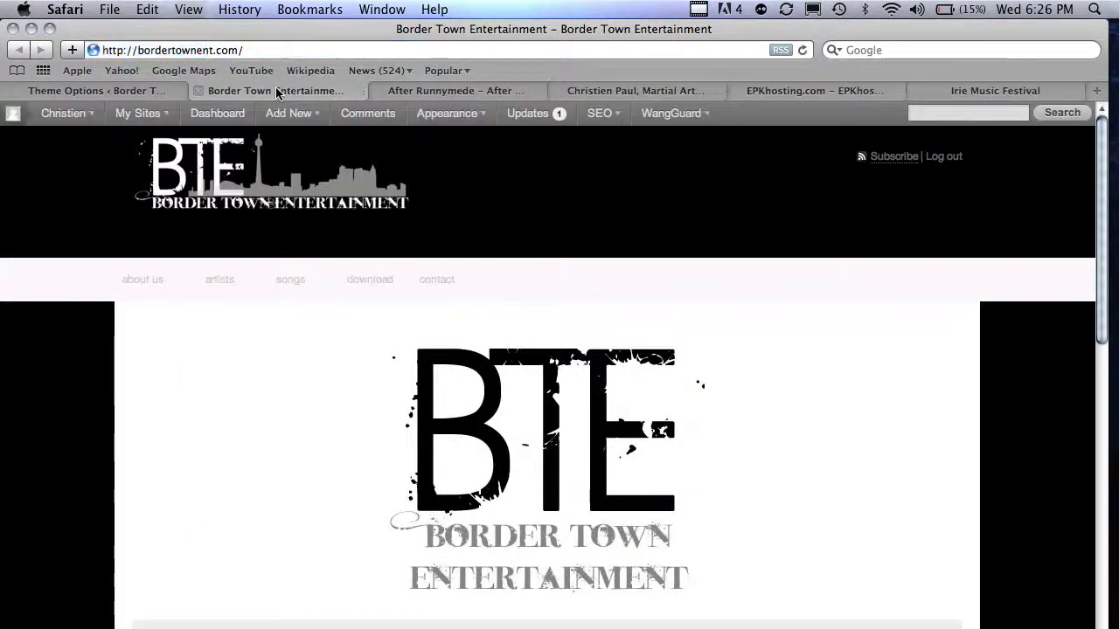
left_click(113, 90)
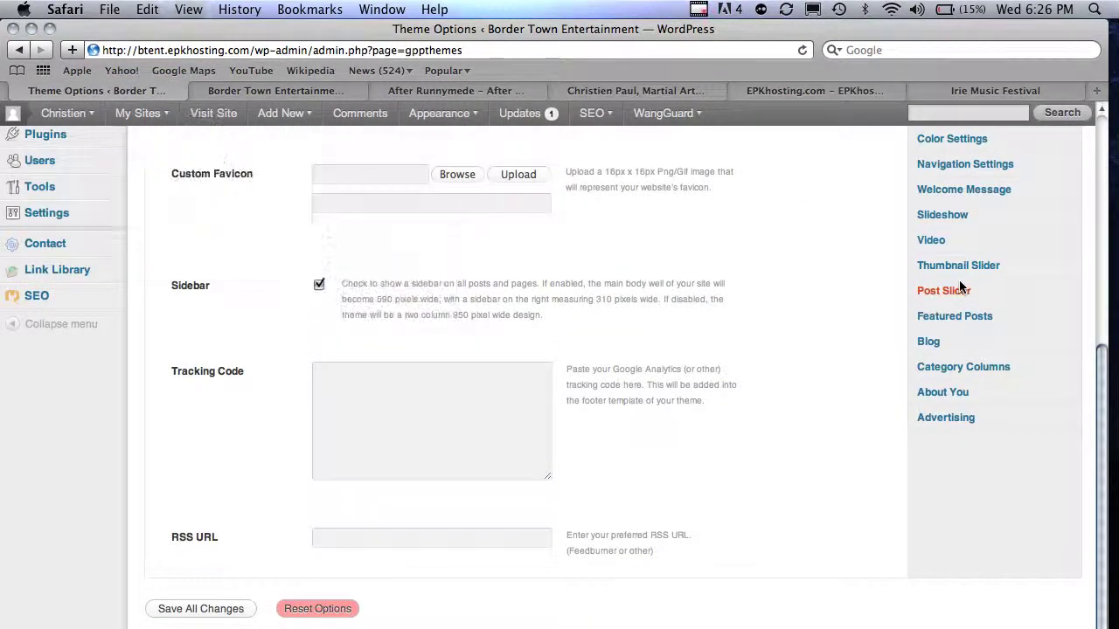
Change the Custom CSS header rule to #top {height:90px;} and save
scroll(958, 286, "up", 3)
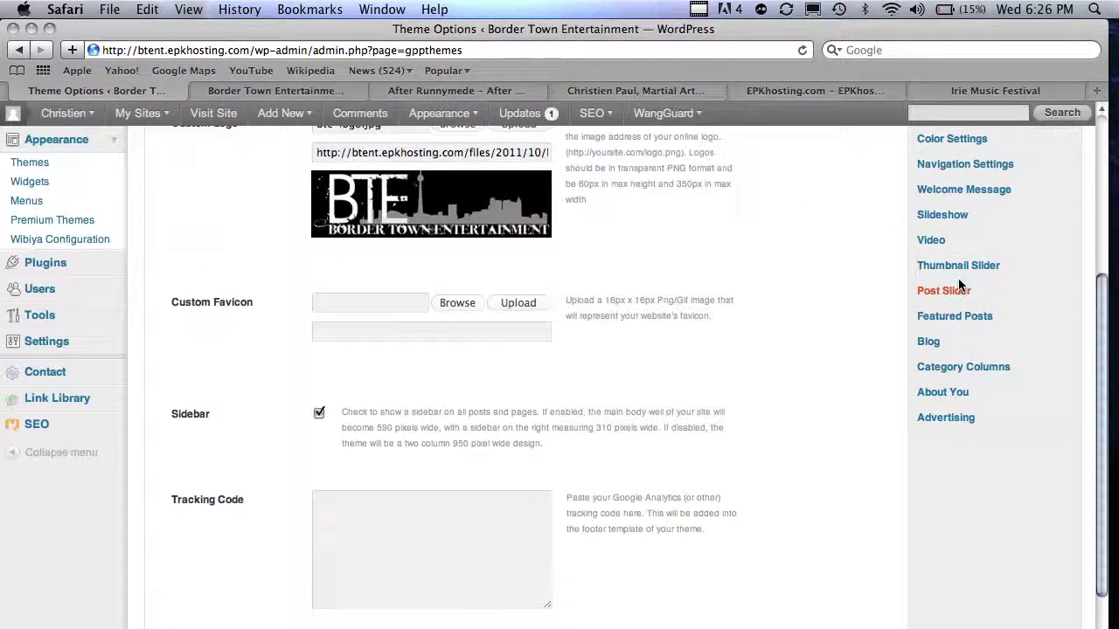
left_click(951, 142)
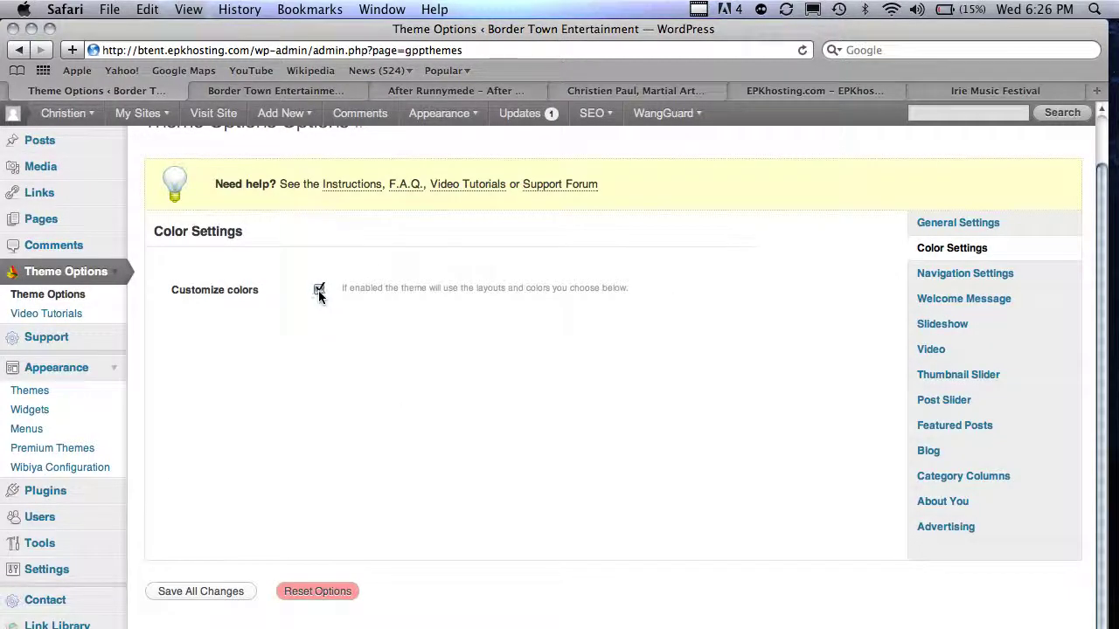
scroll(319, 295, "down", 10)
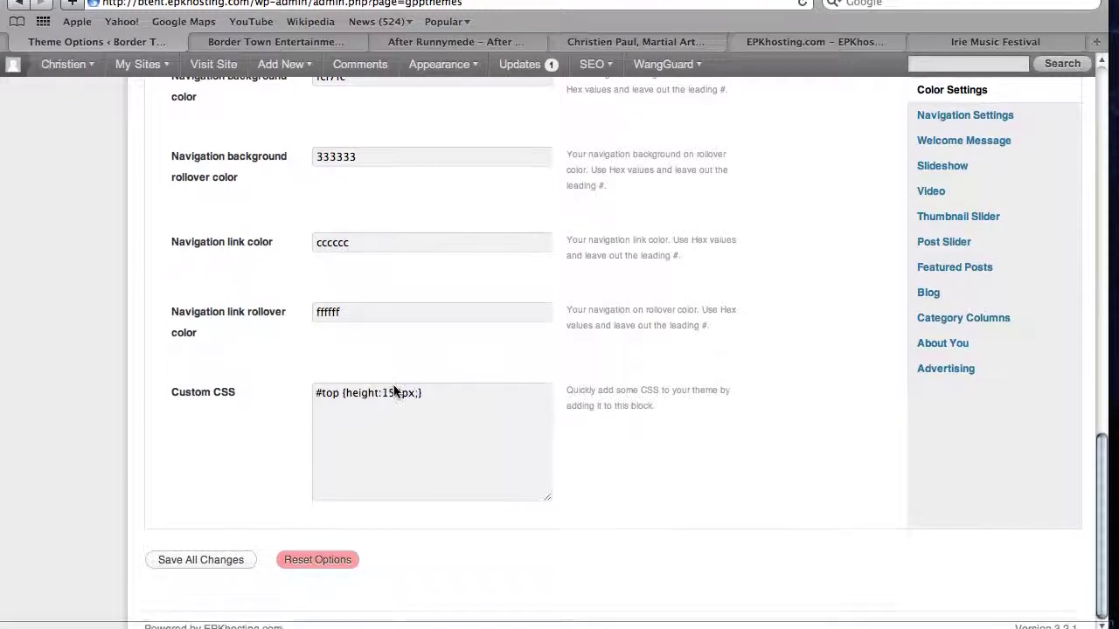
left_click(395, 442)
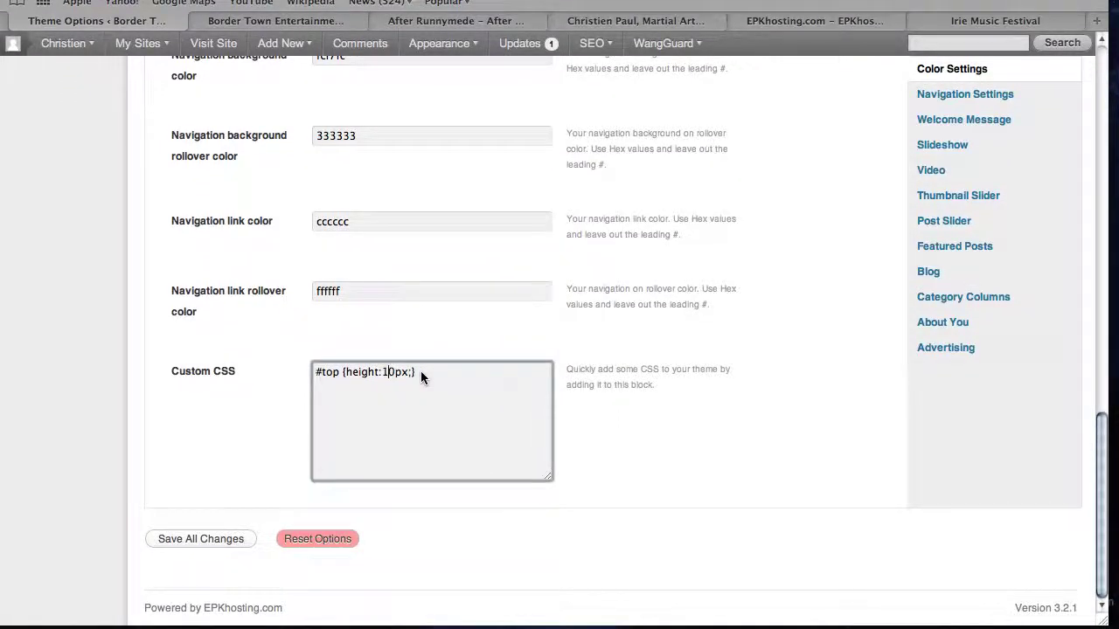
key("BackSpace")
type("9")
left_click(223, 537)
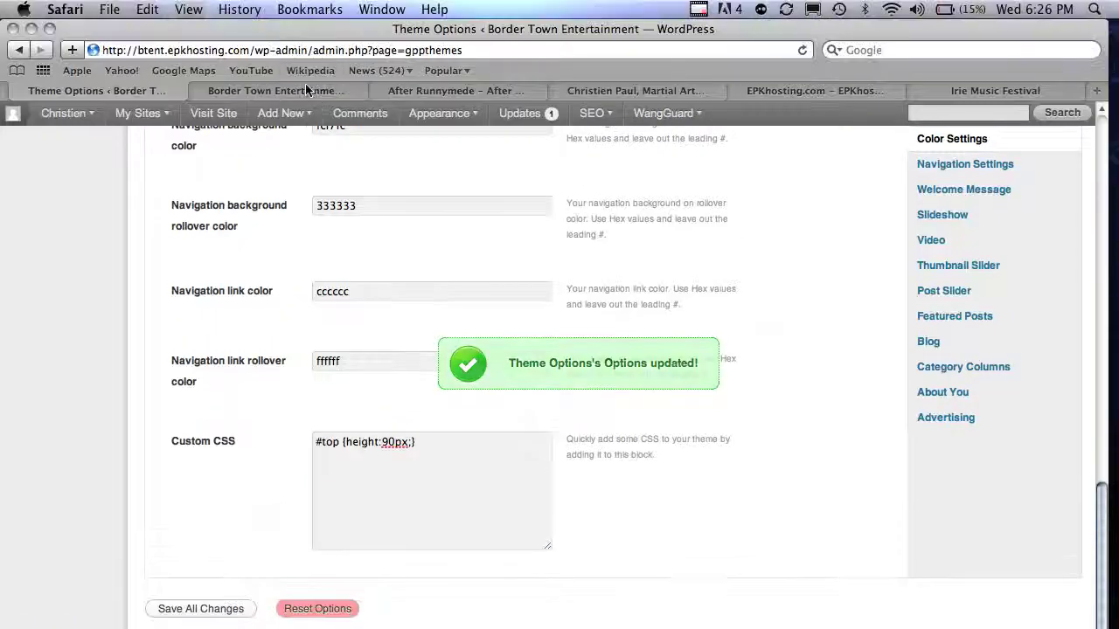
Reload the live site to see the shorter 90px header, then return to theme options
left_click(306, 90)
key("super+r")
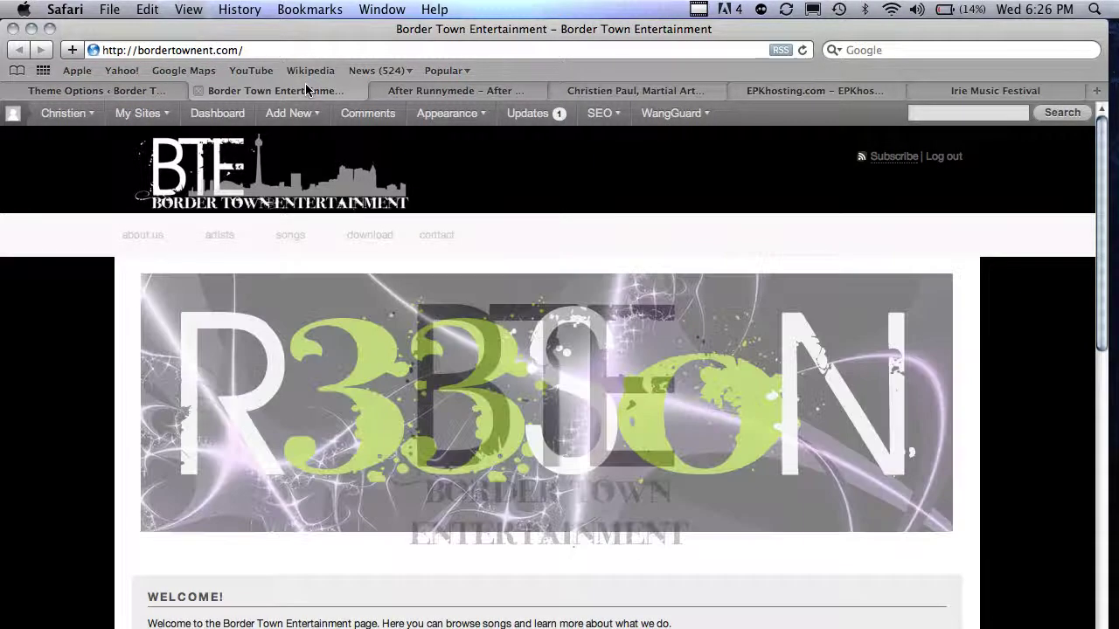
key("super+shift+bracketleft")
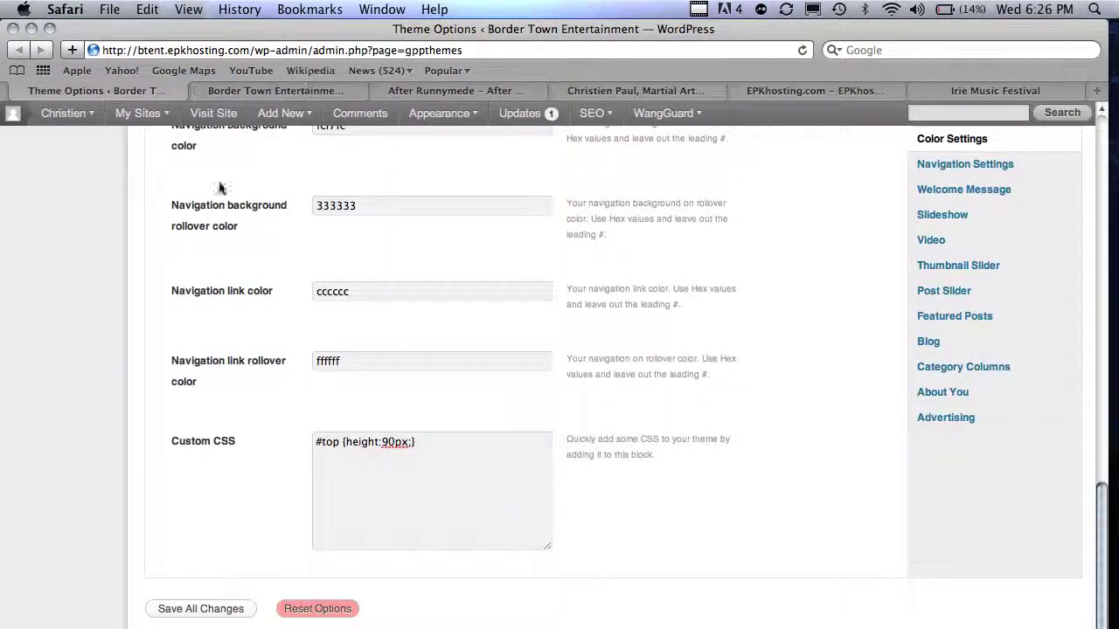
scroll(385, 242, "up", 5)
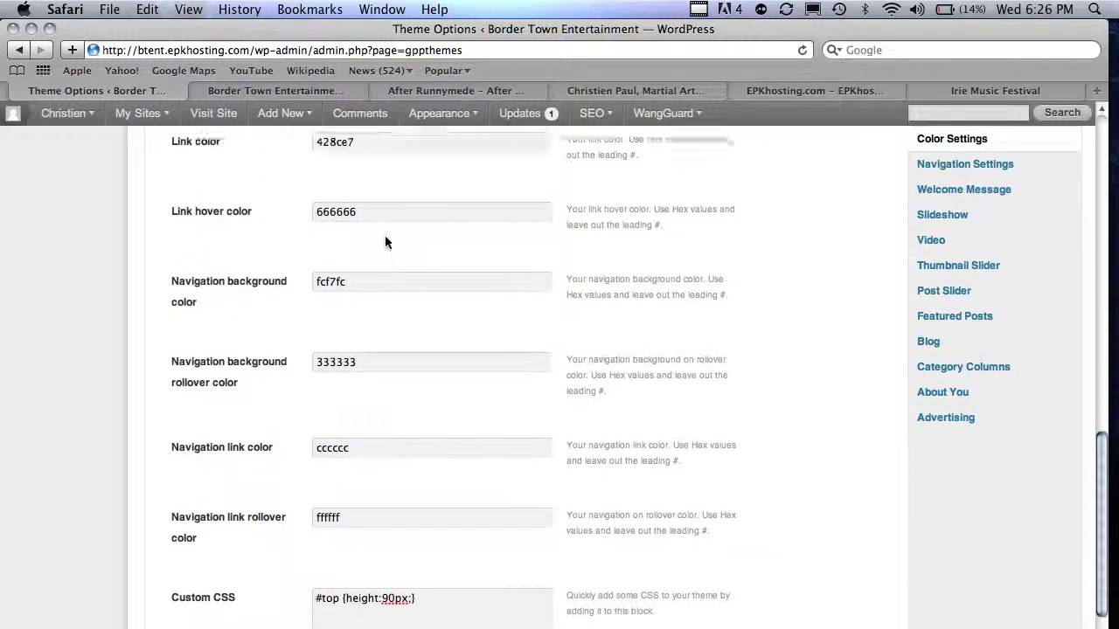
Set the navigation background to black (000000) and check the black menu bar on the site
left_click(368, 286)
mouse_move(357, 311)
left_mouse_down()
mouse_move(342, 412)
mouse_move(326, 434)
left_mouse_up()
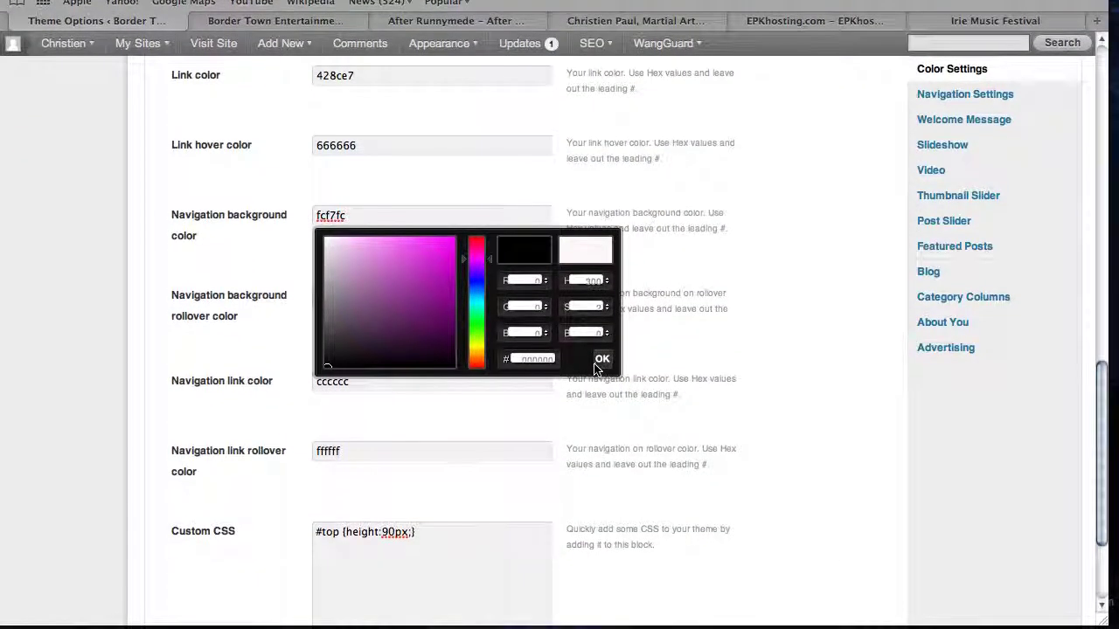
left_click(600, 362)
scroll(596, 365, "down", 4)
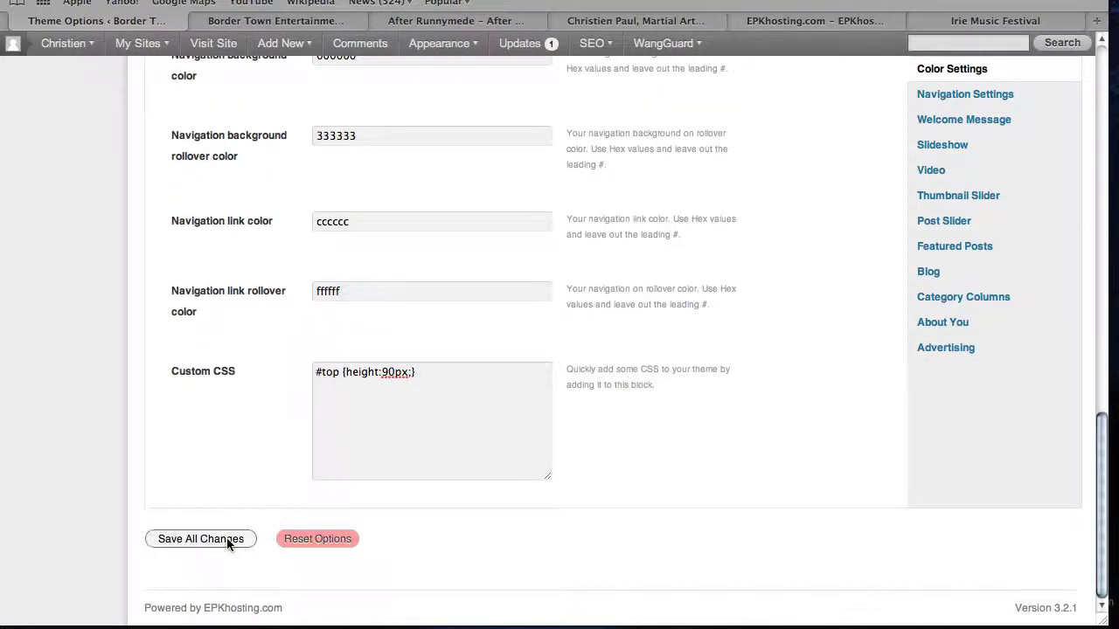
key("ctrl+Tab")
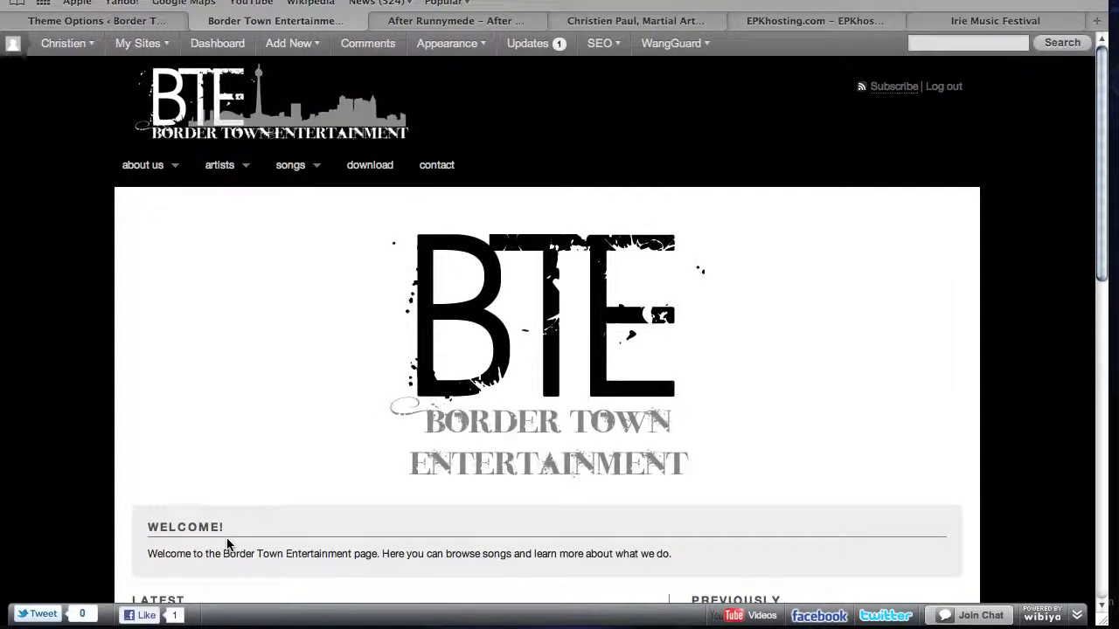
Activate Free EPK 1.0 and view the site's new top-right navigation and artist banner
mouse_move(115, 53)
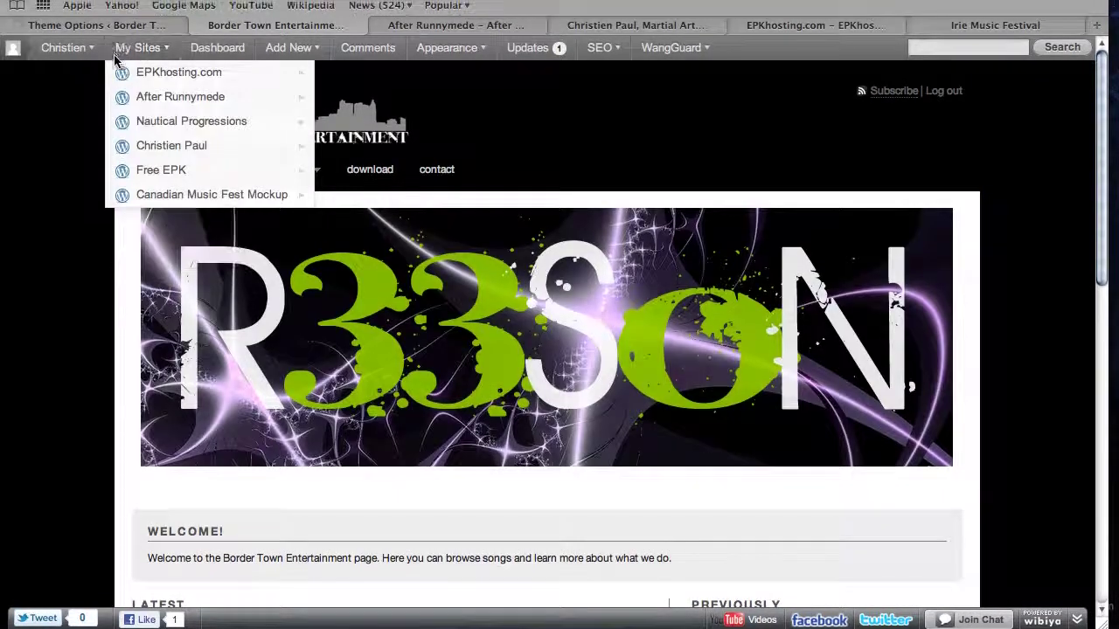
key("ctrl+shift+Tab")
scroll(252, 438, "up", 5)
scroll(252, 438, "up", 10)
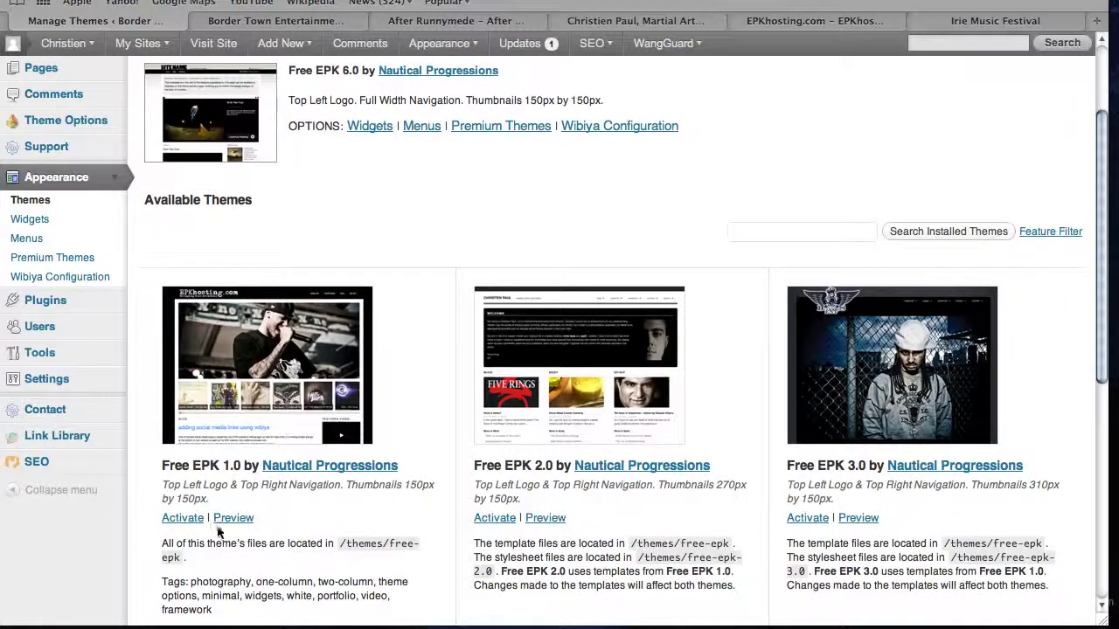
left_click(189, 519)
scroll(193, 516, "down", 2)
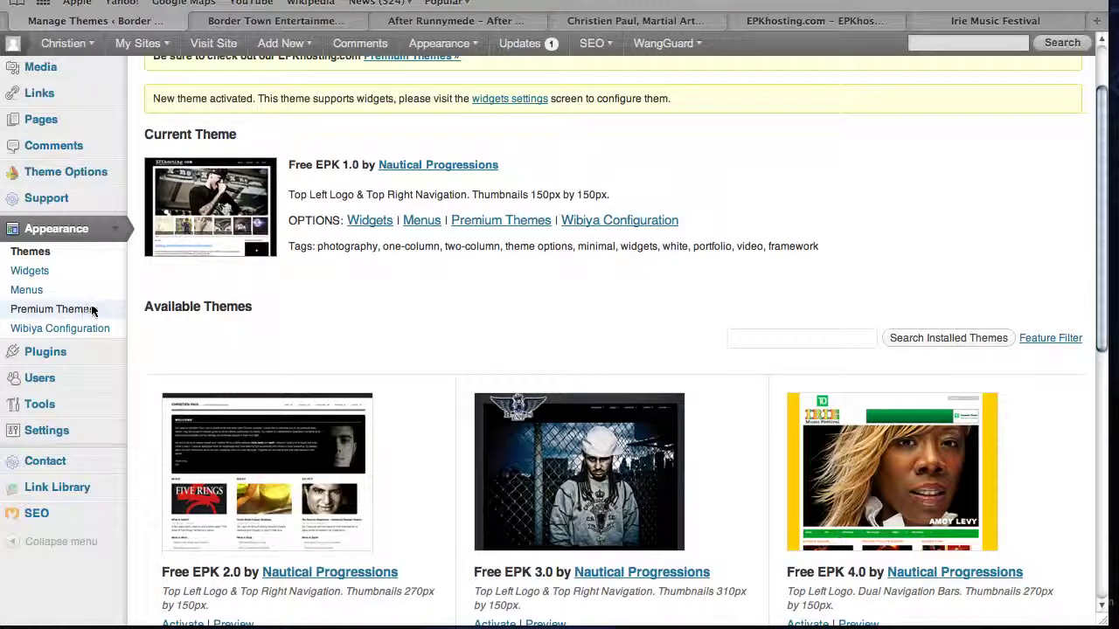
scroll(357, 340, "down", 5)
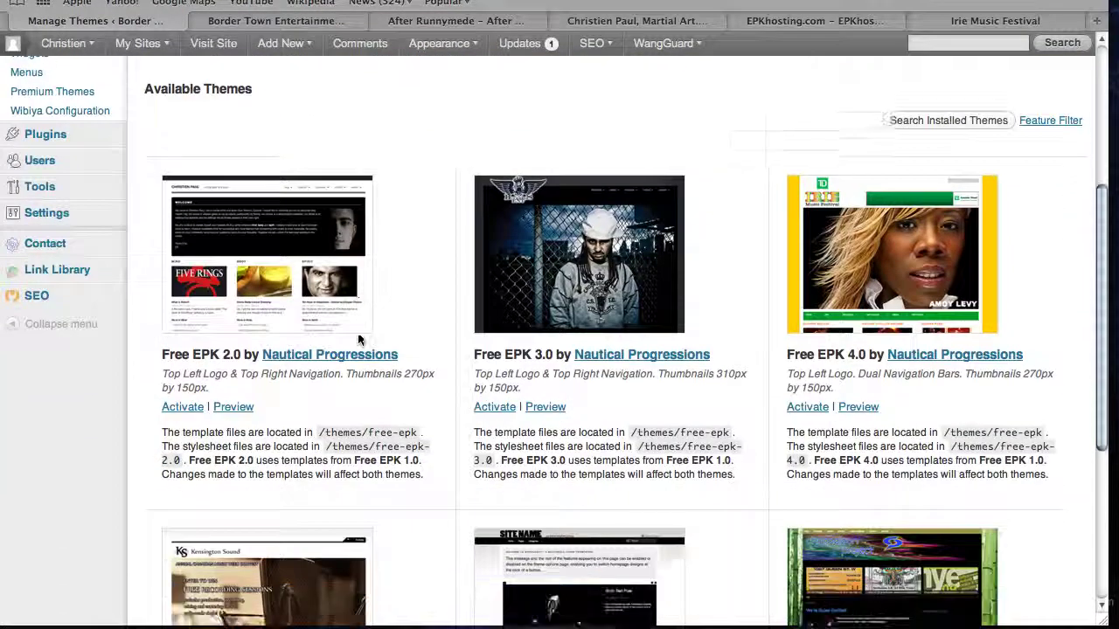
scroll(357, 340, "up", 7)
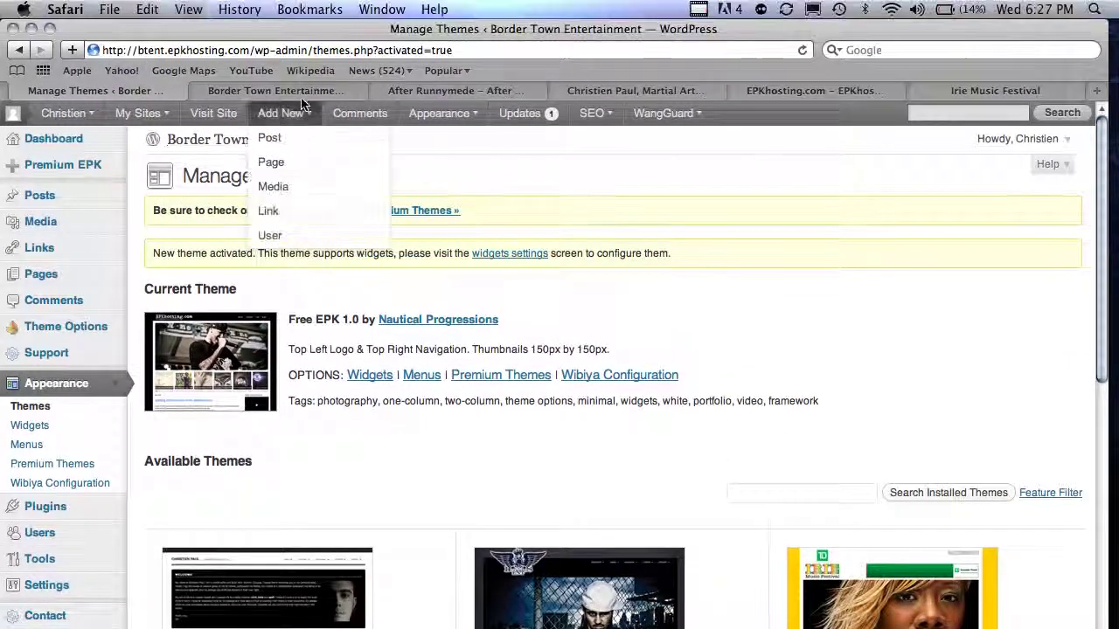
left_click(302, 22)
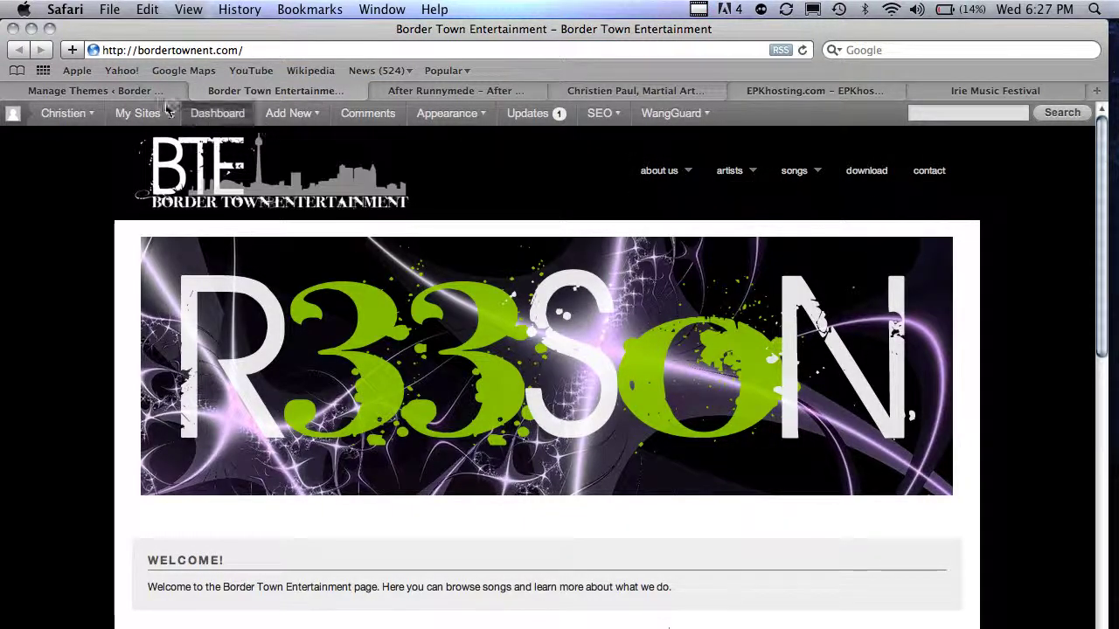
left_click(96, 90)
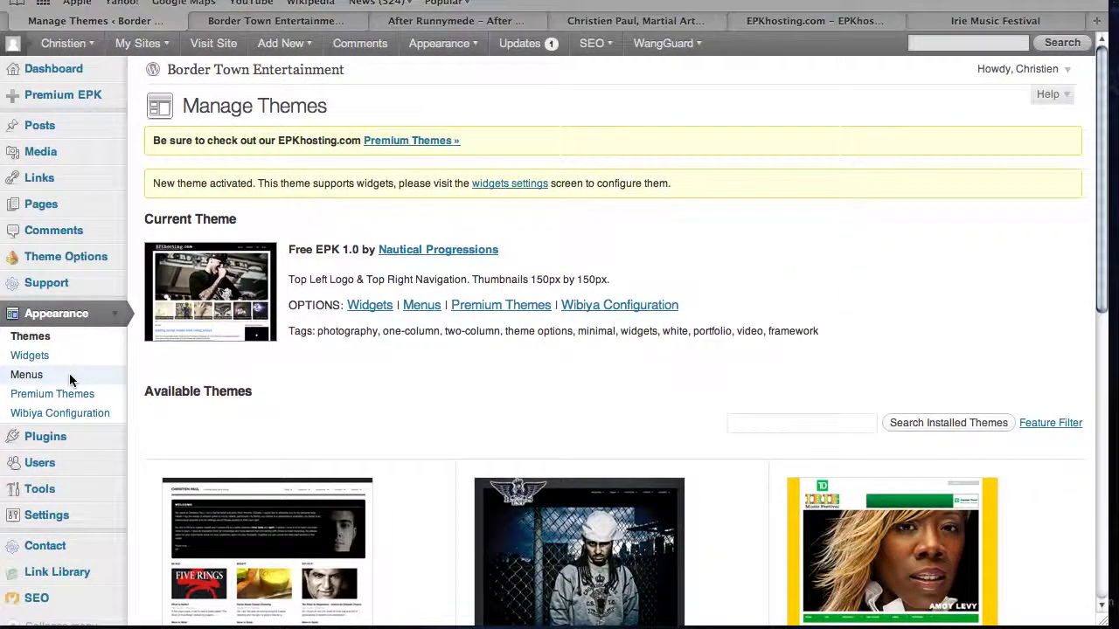
Reassign Main Menu to the theme's menu location, save, and check the site navigation
left_click(70, 380)
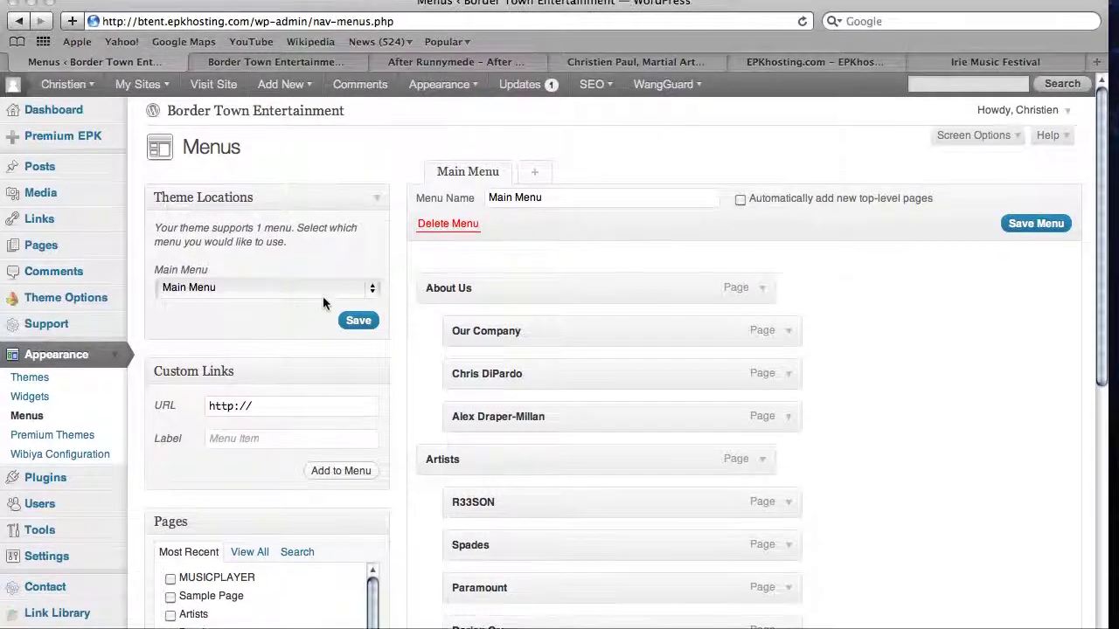
left_click(324, 265)
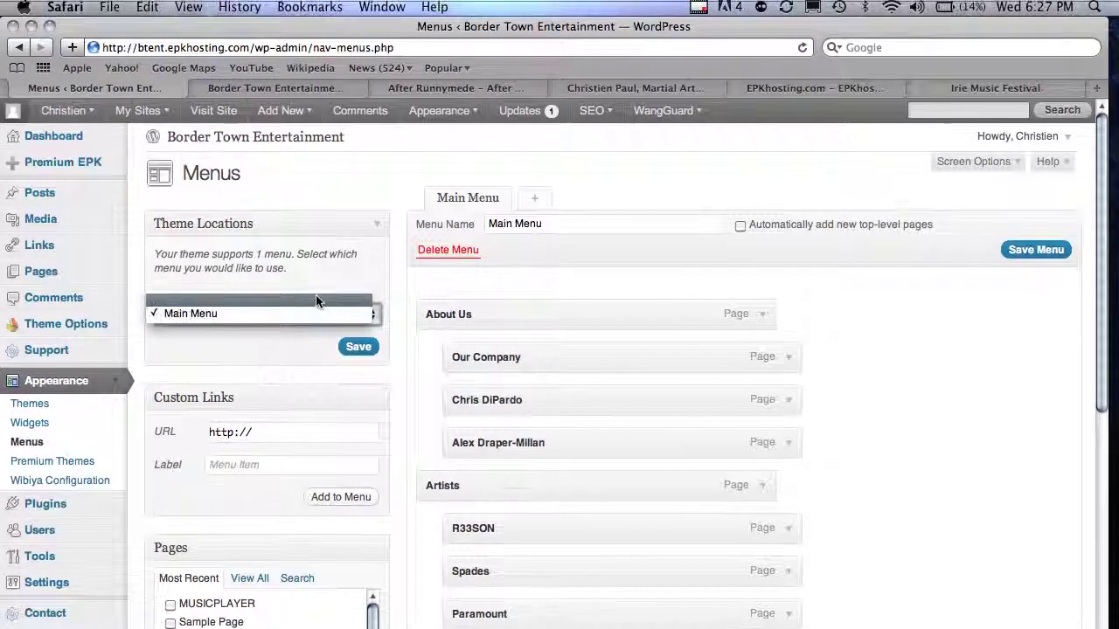
left_click(315, 284)
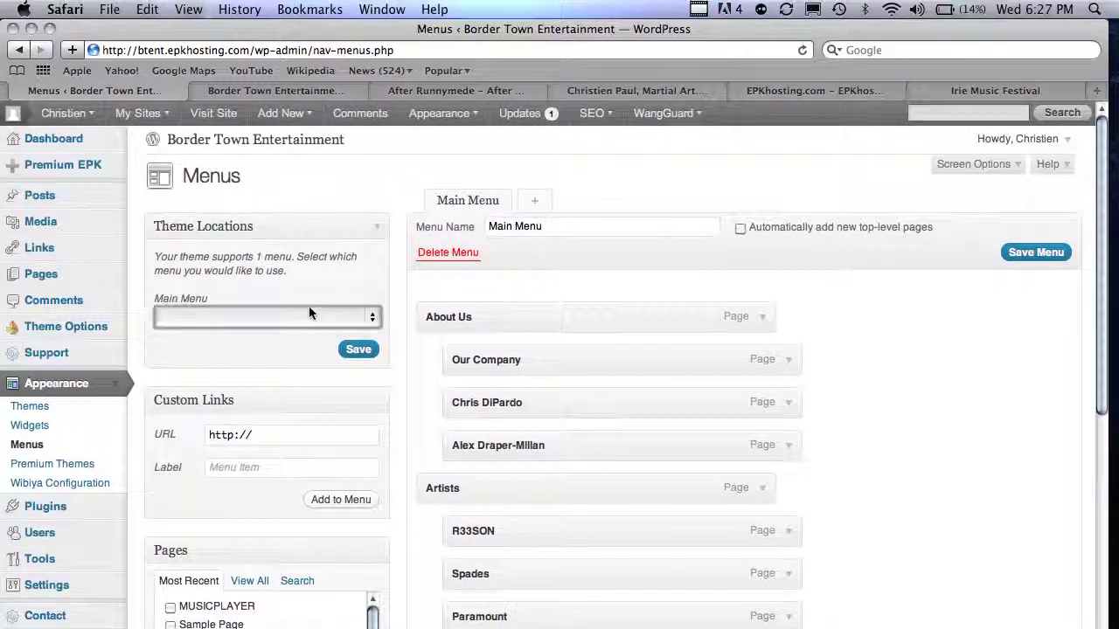
left_click(292, 314)
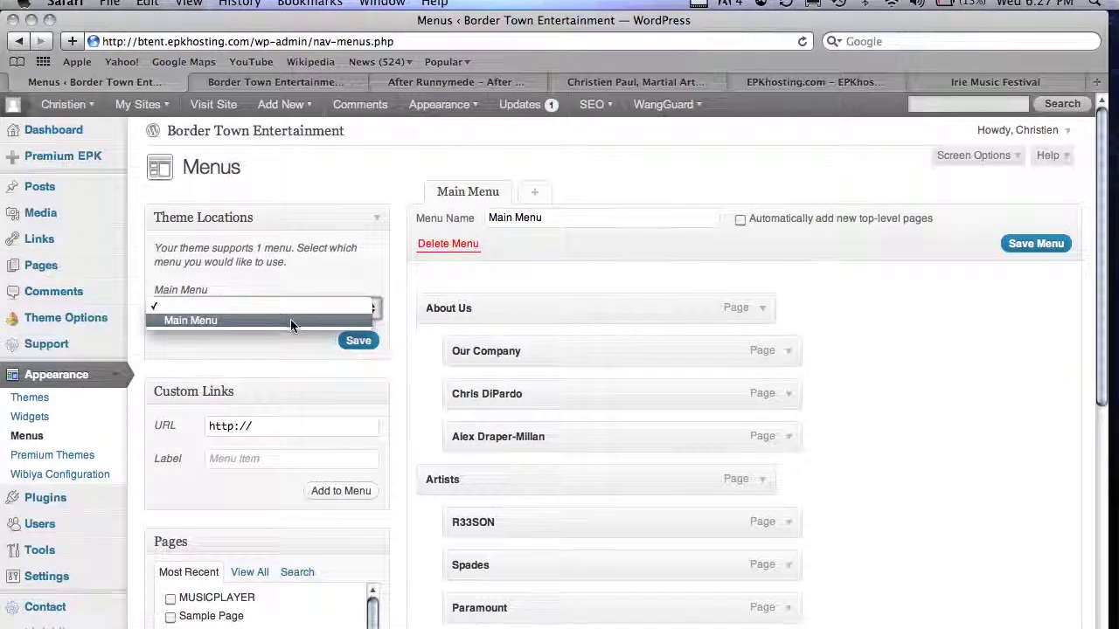
left_click(290, 332)
left_click(357, 335)
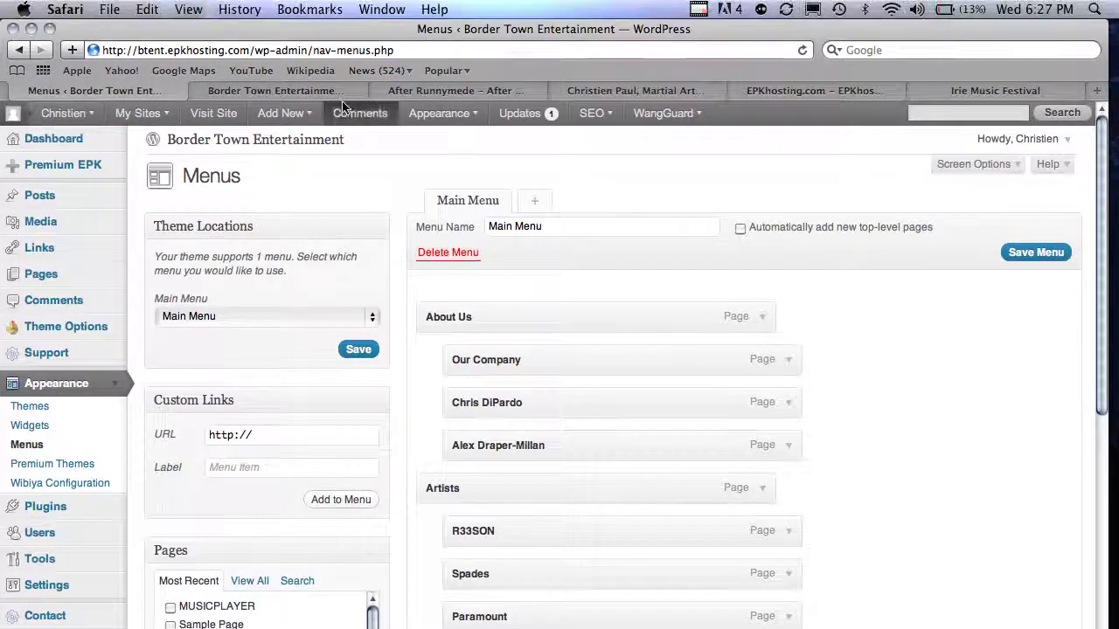
left_click(325, 78)
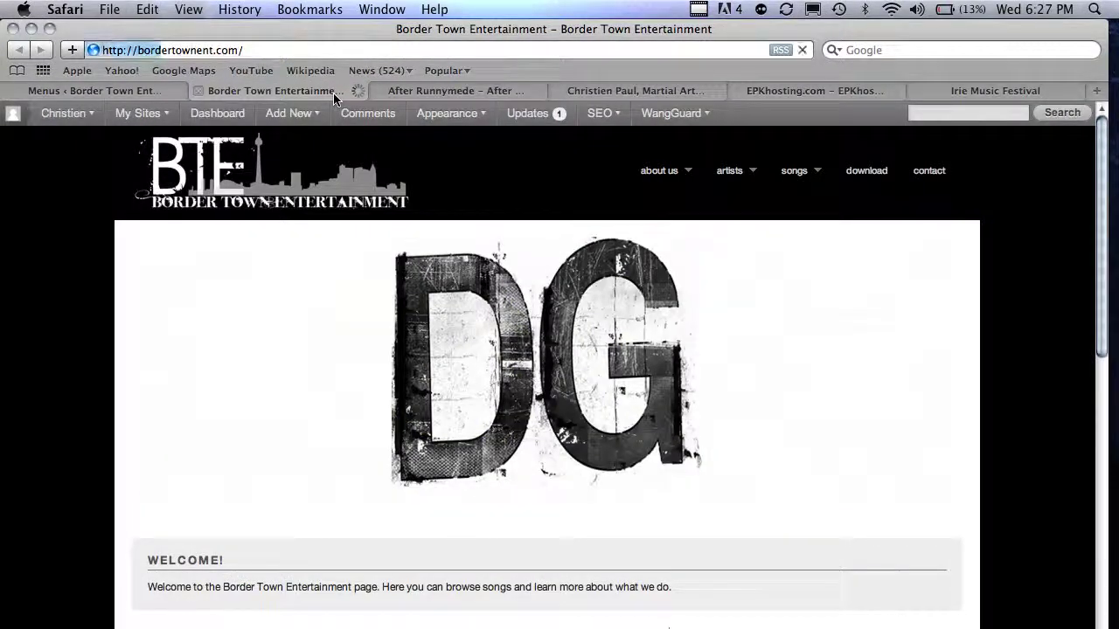